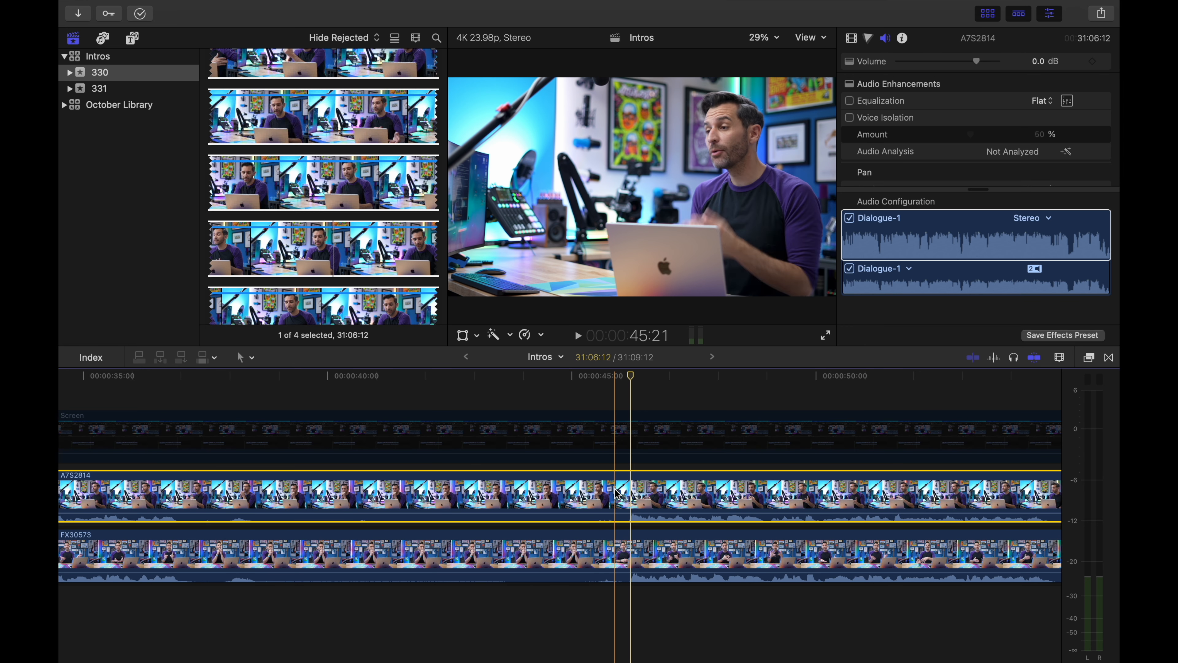
Step: Play the Intros timeline repeatedly from about 46 to 47 seconds to check the dialogue audio of the two synced camera clips
{"action": "left_click", "coordinate": [624, 397]}
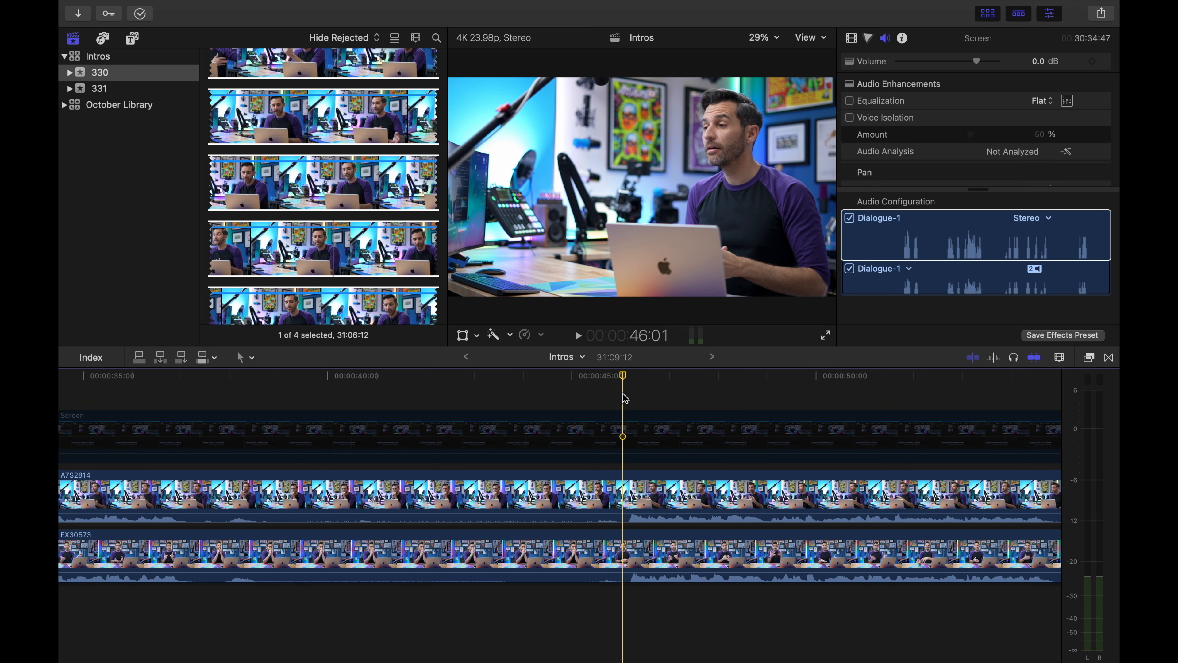
{"action": "key", "text": "space"}
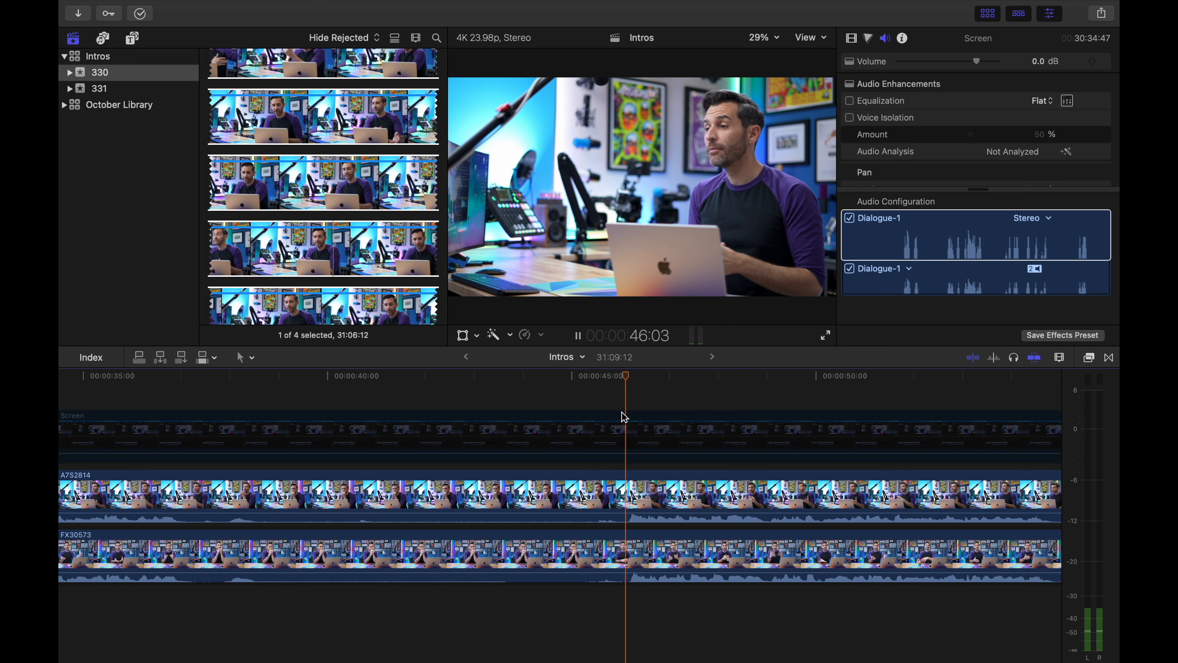
{"action": "left_click", "coordinate": [617, 494]}
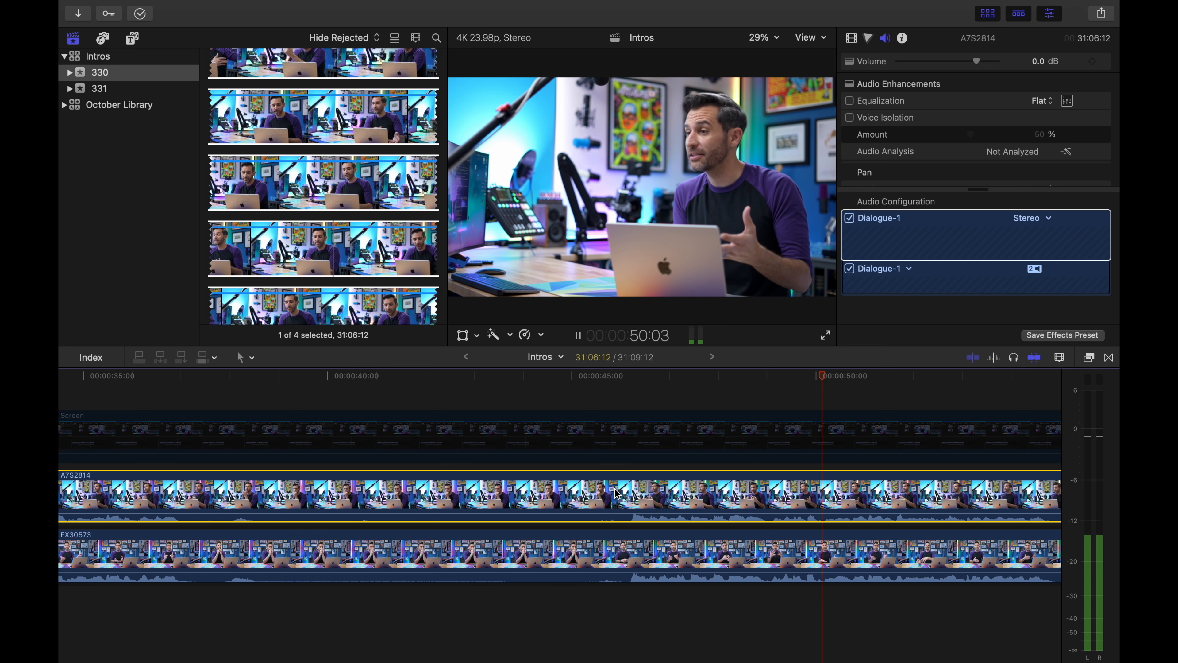
{"action": "key", "text": "space"}
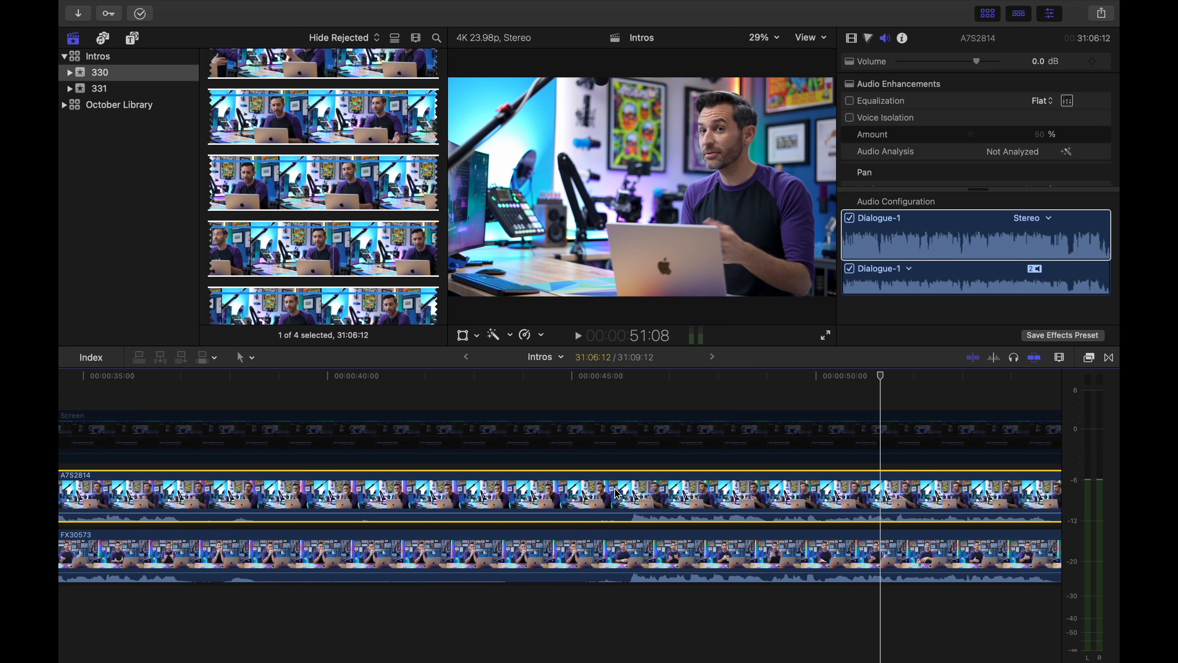
{"action": "scroll", "coordinate": [584, 417], "scroll_direction": "right", "scroll_amount": 3}
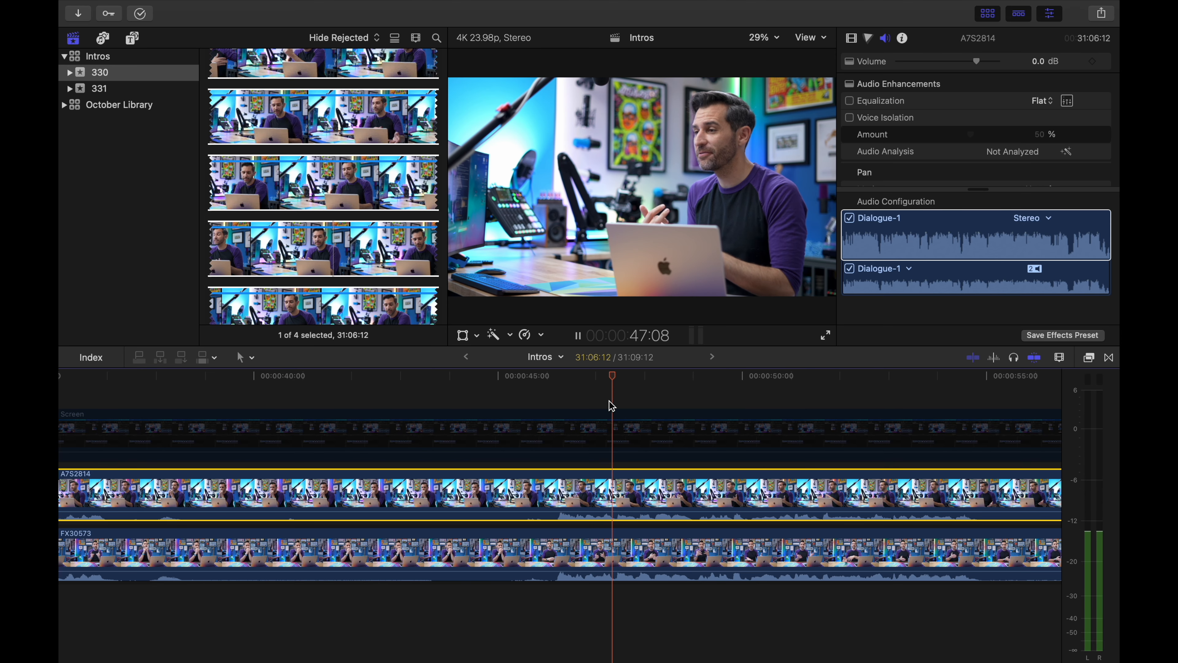
{"action": "key", "text": "space"}
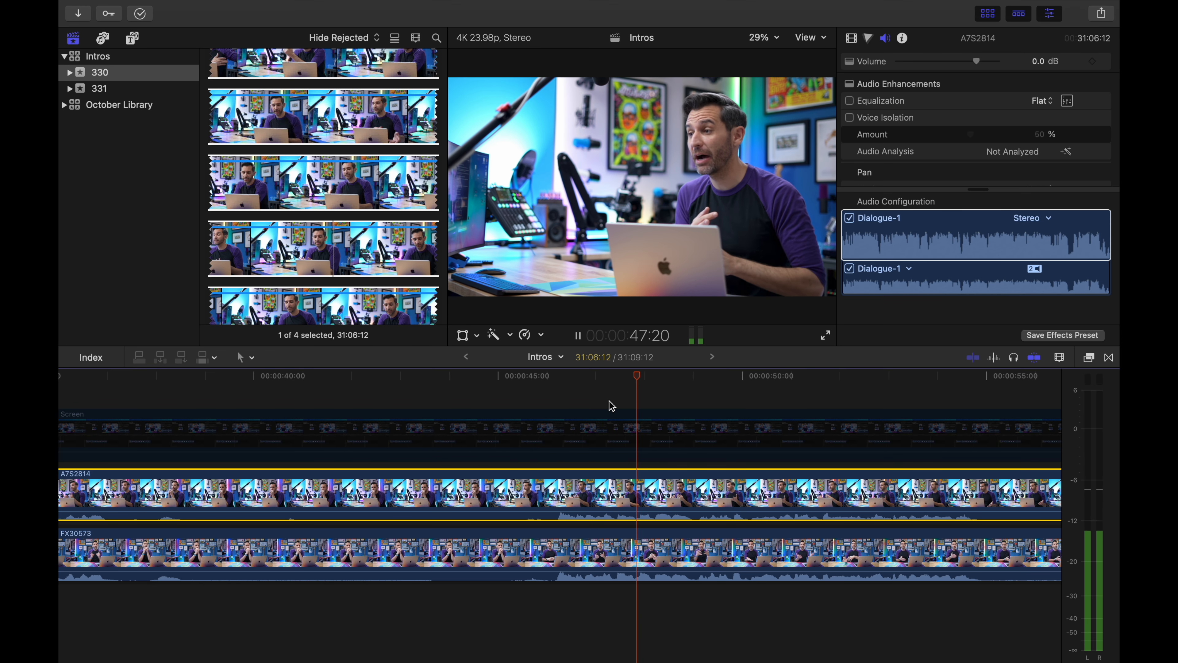
{"action": "key", "text": "space"}
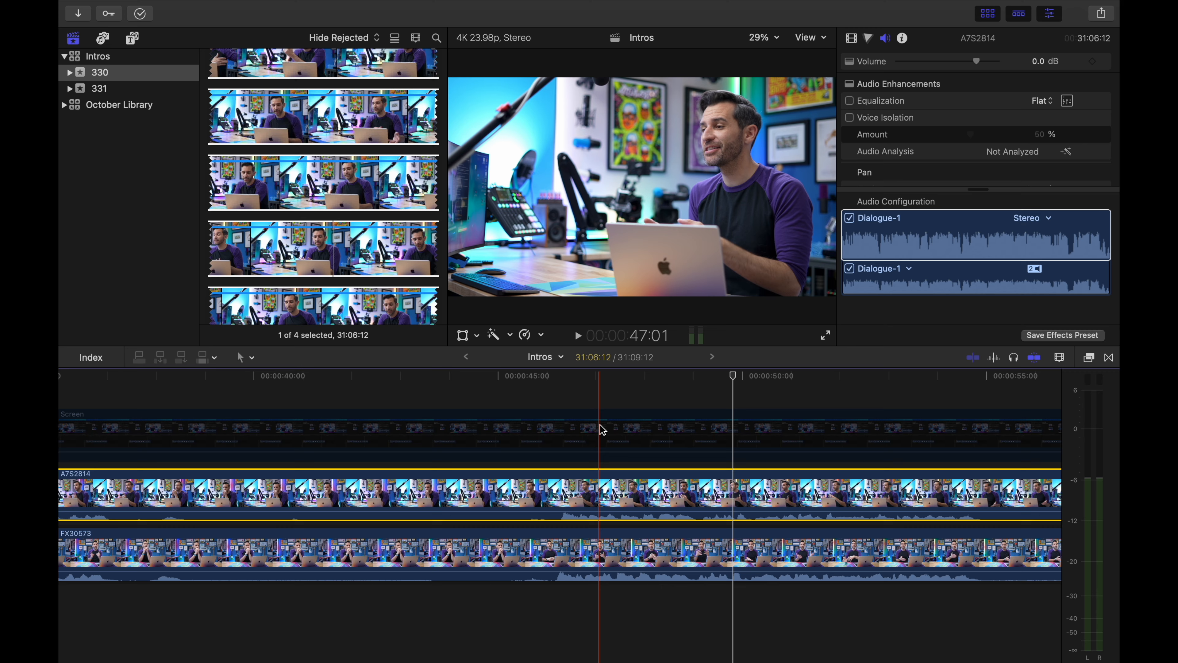
{"action": "key", "text": "space"}
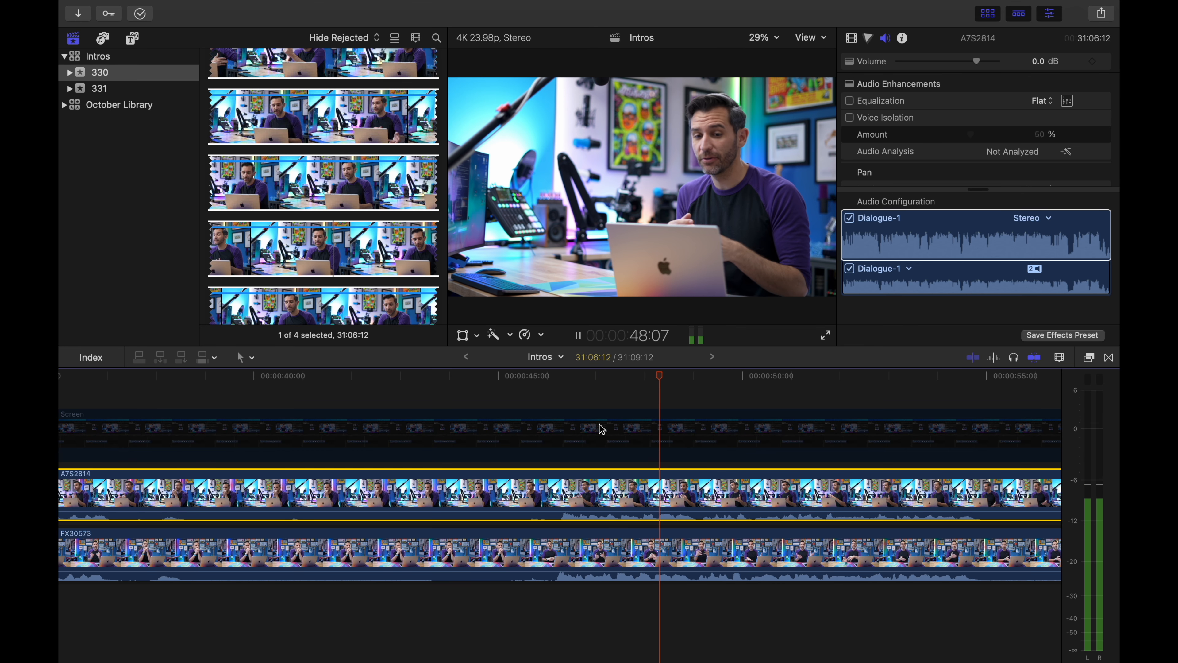
{"action": "key", "text": "space"}
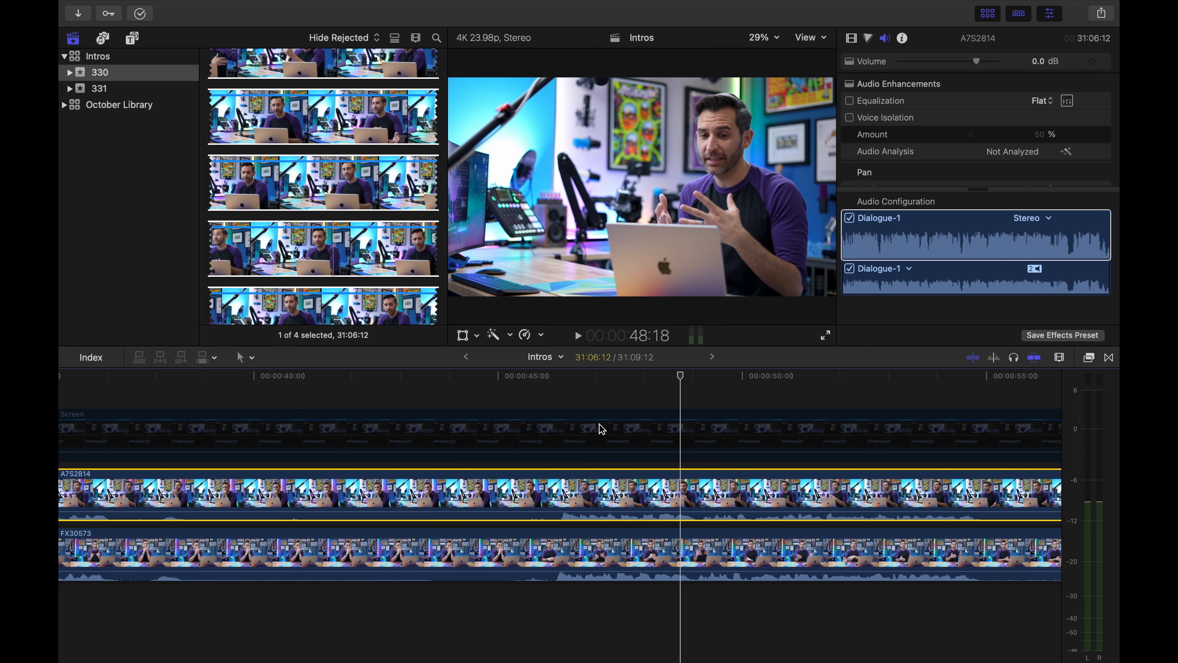
{"action": "left_click", "coordinate": [596, 391]}
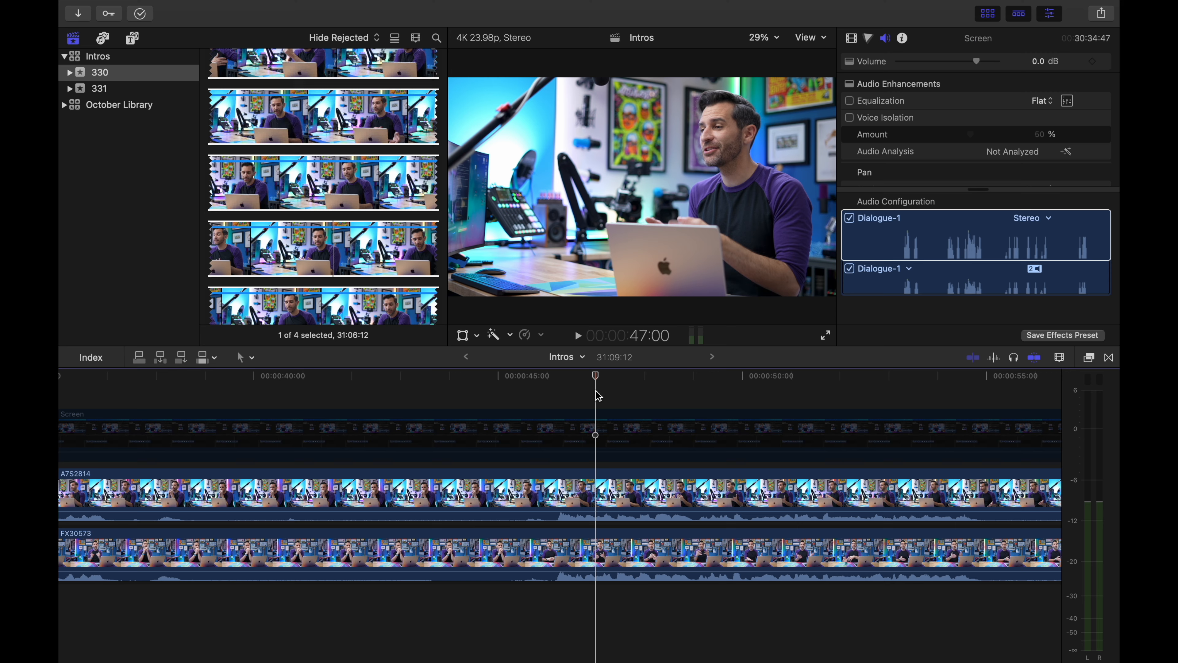
{"action": "key", "text": "space"}
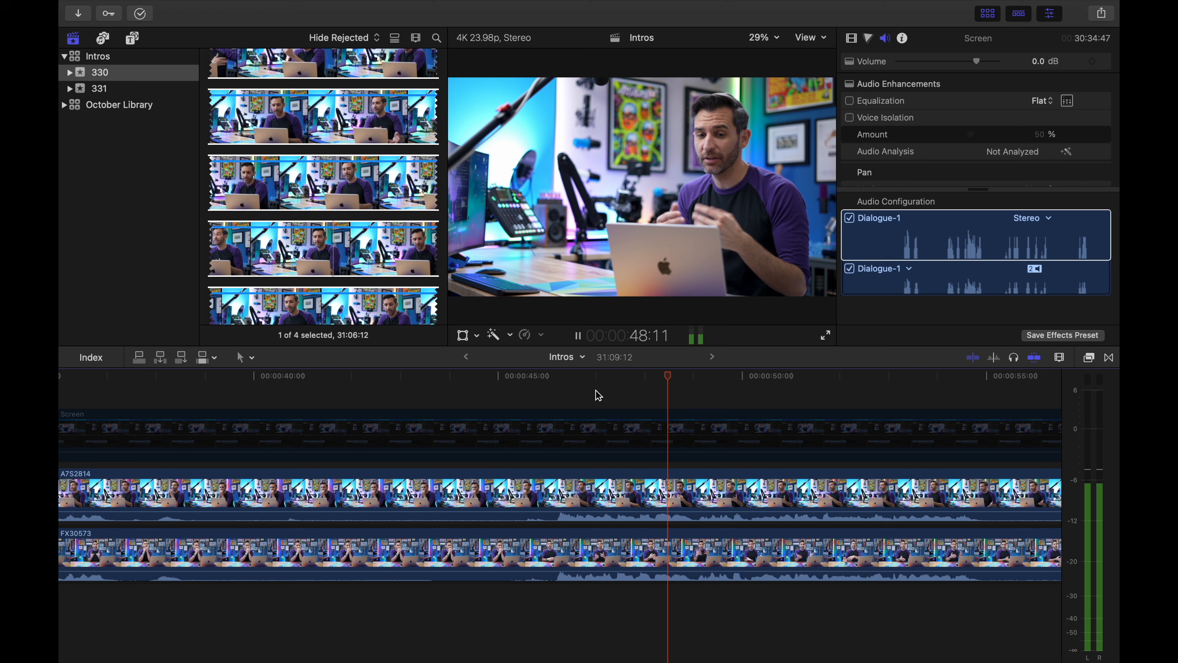
{"action": "key", "text": "space"}
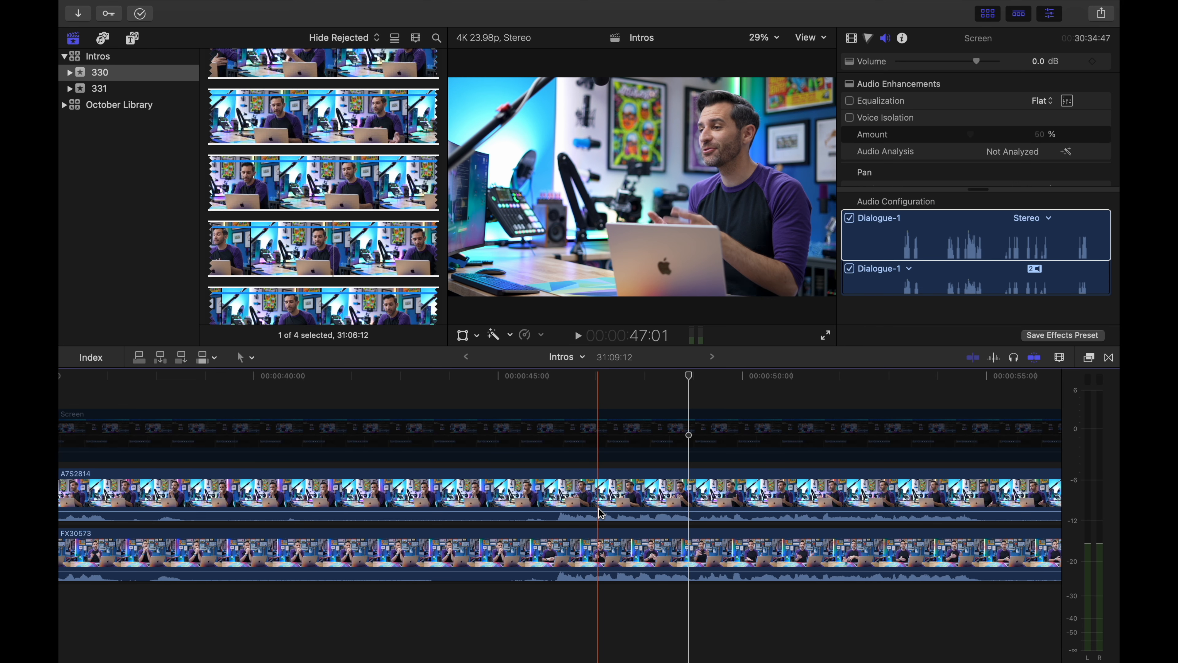
Step: Lower the A7S2814 clip's volume to -∞ dB and play back the section around 47 seconds
{"action": "left_click_drag", "start_coordinate": [598, 512], "coordinate": [597, 543]}
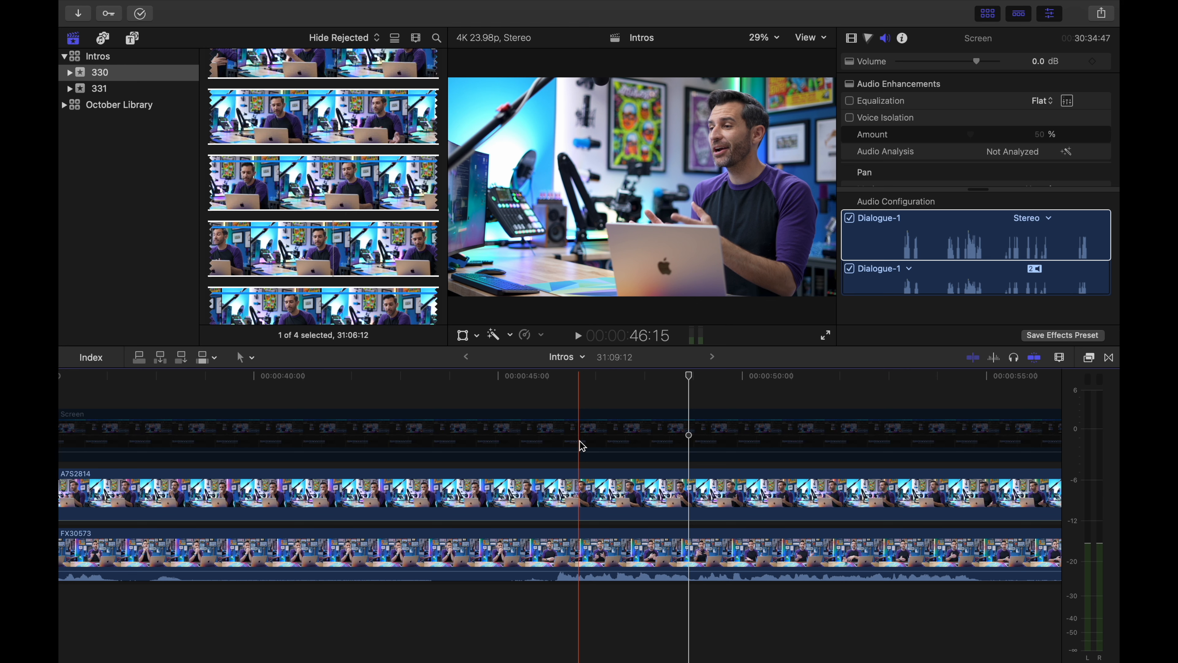
{"action": "key", "text": "space"}
{"action": "key", "text": "space"}
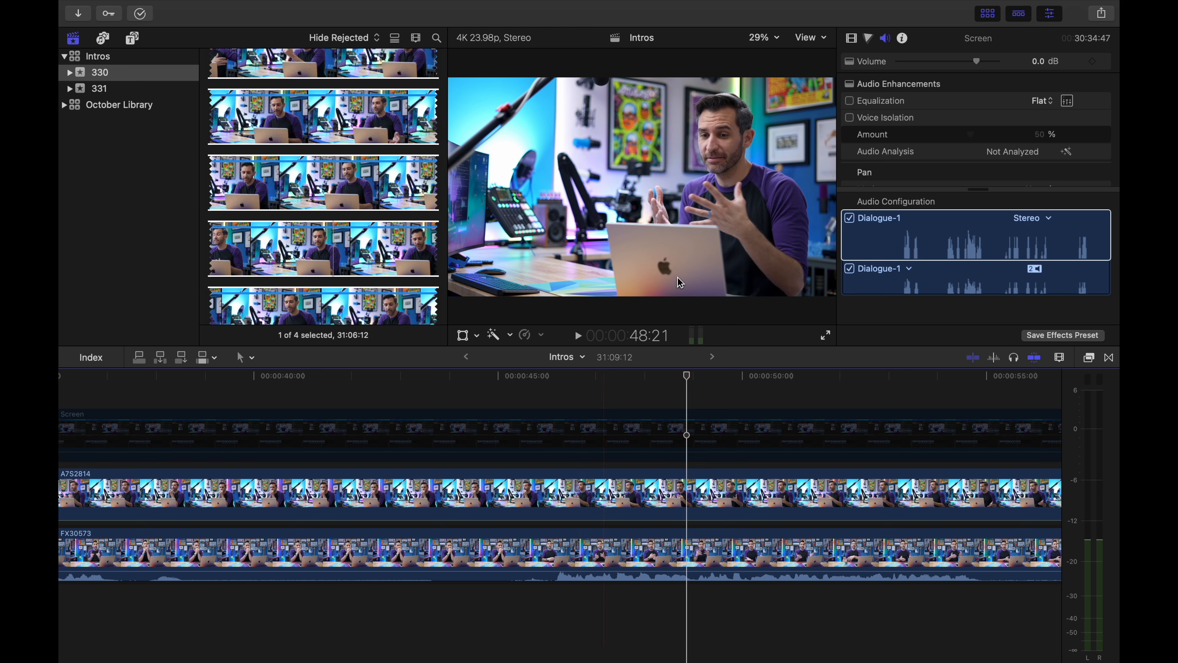
{"action": "left_click", "coordinate": [665, 558]}
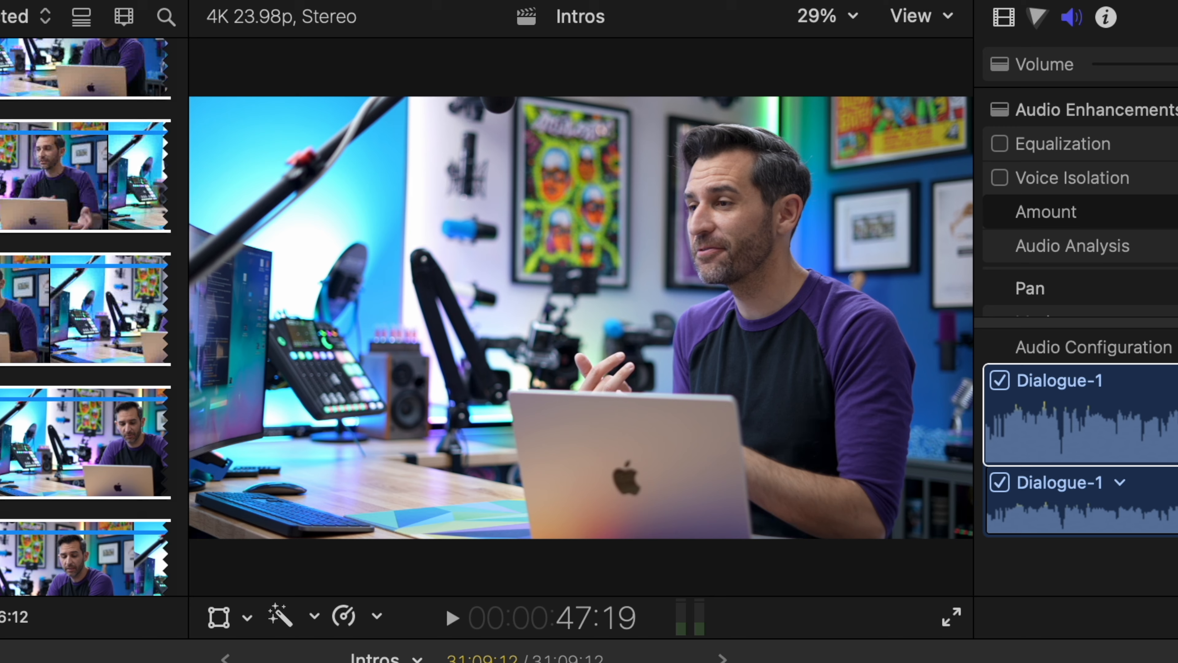
{"action": "key", "text": "space"}
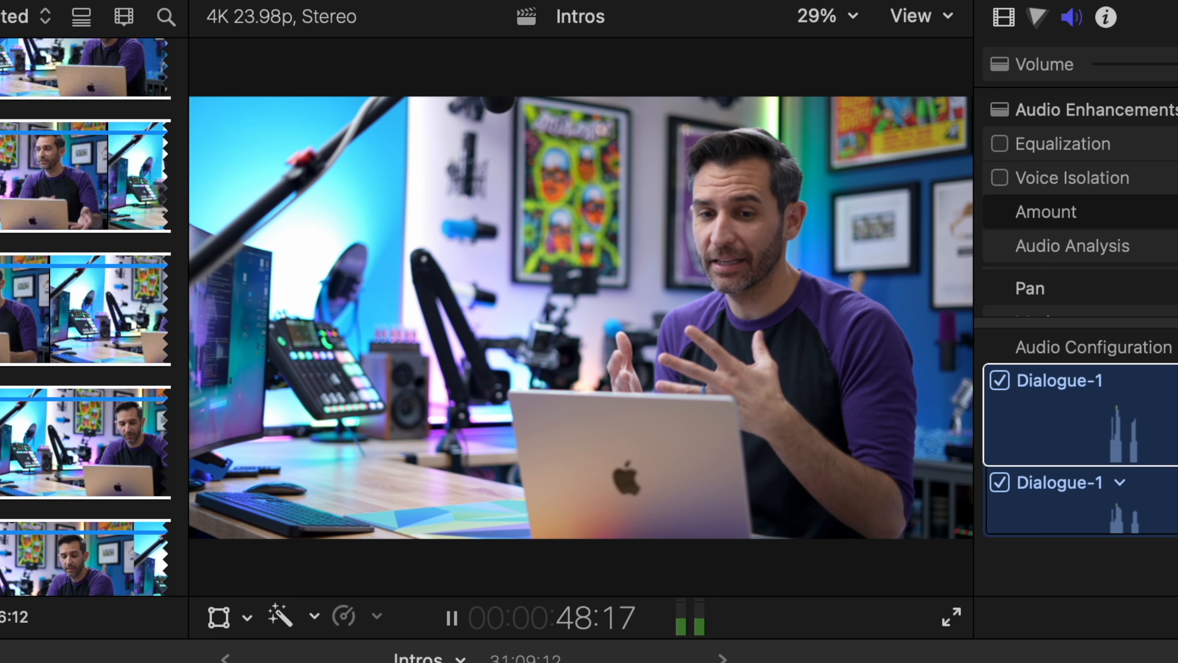
{"action": "key", "text": "space"}
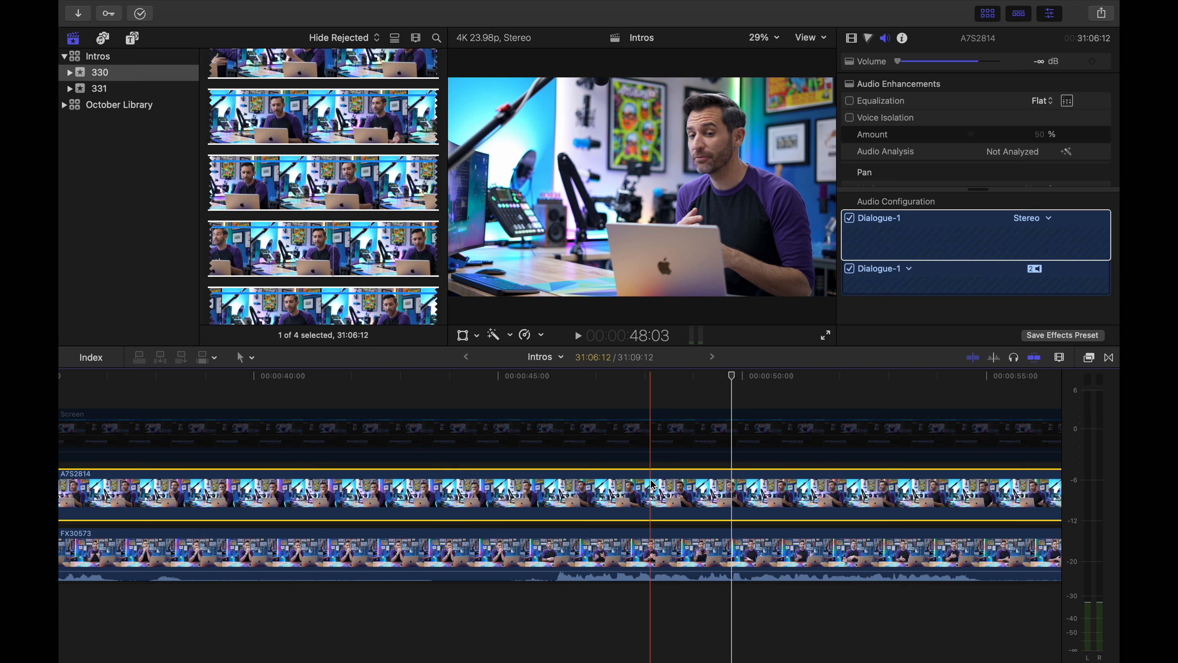
Step: Apply the Sony Full Frame effect from the Custom video effects to the A7S2814 clip
{"action": "left_click", "coordinate": [1090, 358]}
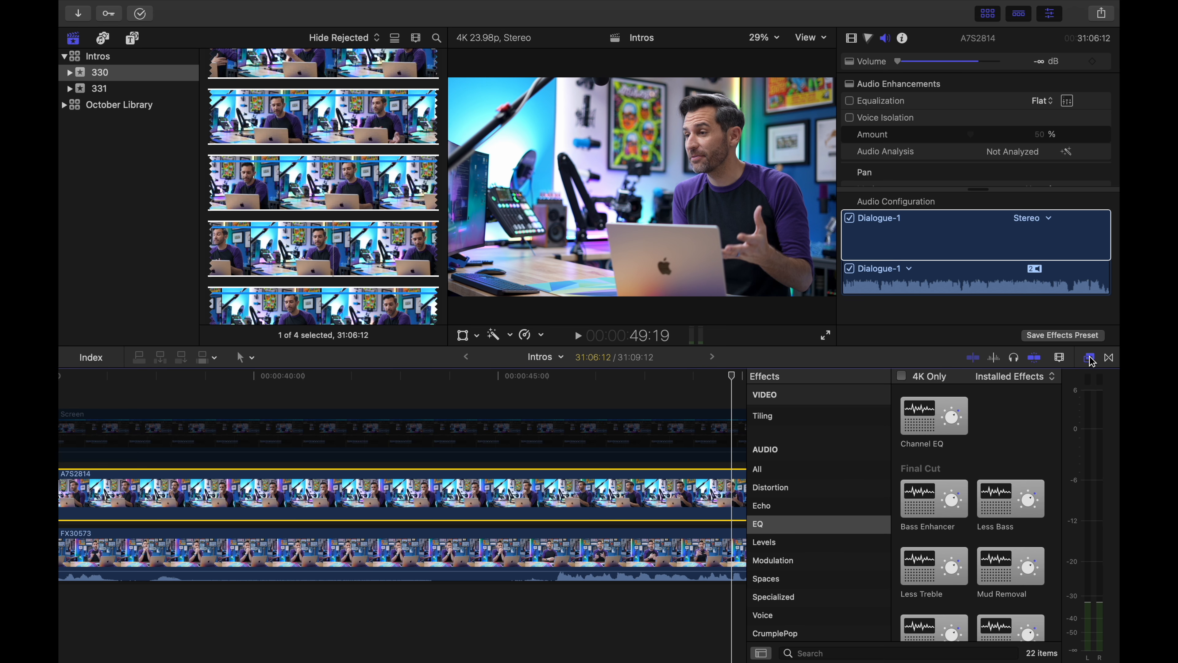
{"action": "scroll", "coordinate": [885, 473], "scroll_direction": "up", "scroll_amount": 10}
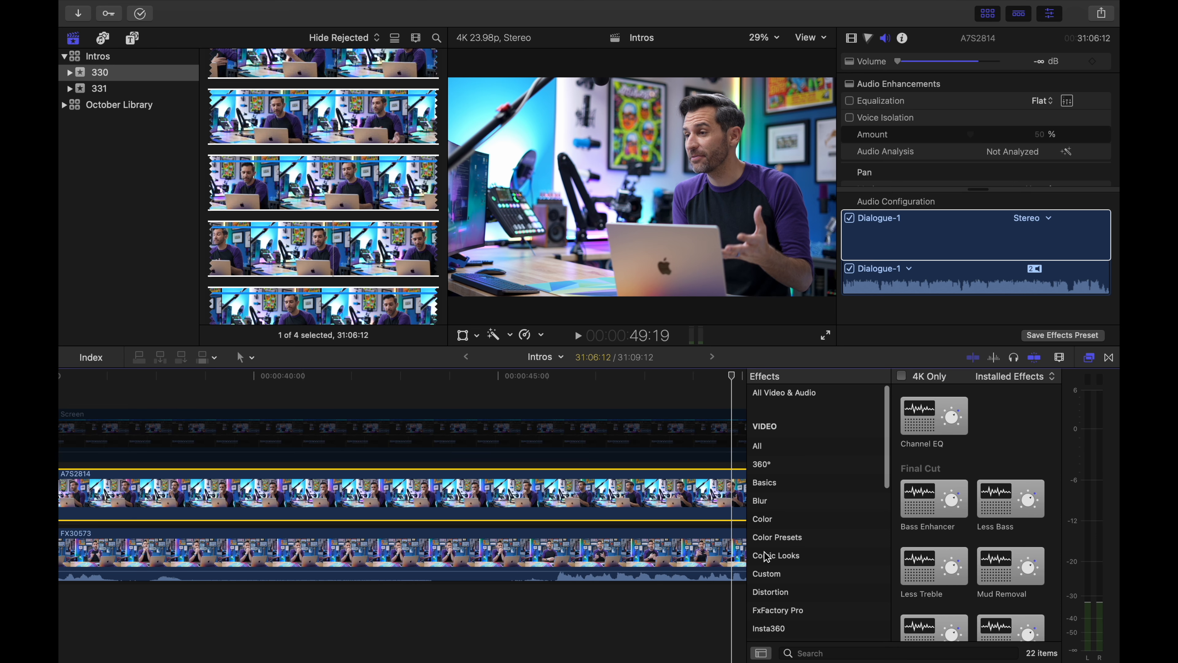
{"action": "left_click", "coordinate": [770, 574]}
{"action": "left_click_drag", "start_coordinate": [1000, 555], "coordinate": [695, 492]}
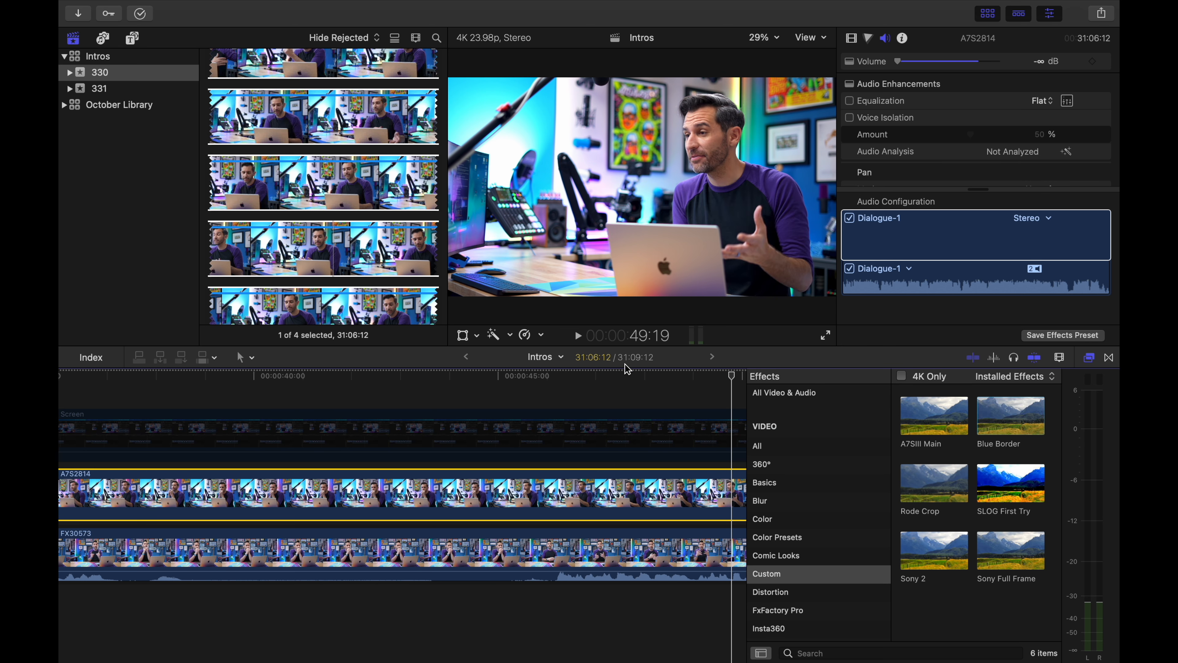
Step: Compare the two camera angles at 47:05 by repeatedly disabling and re-enabling the A7S2814 clip
{"action": "left_click", "coordinate": [605, 380]}
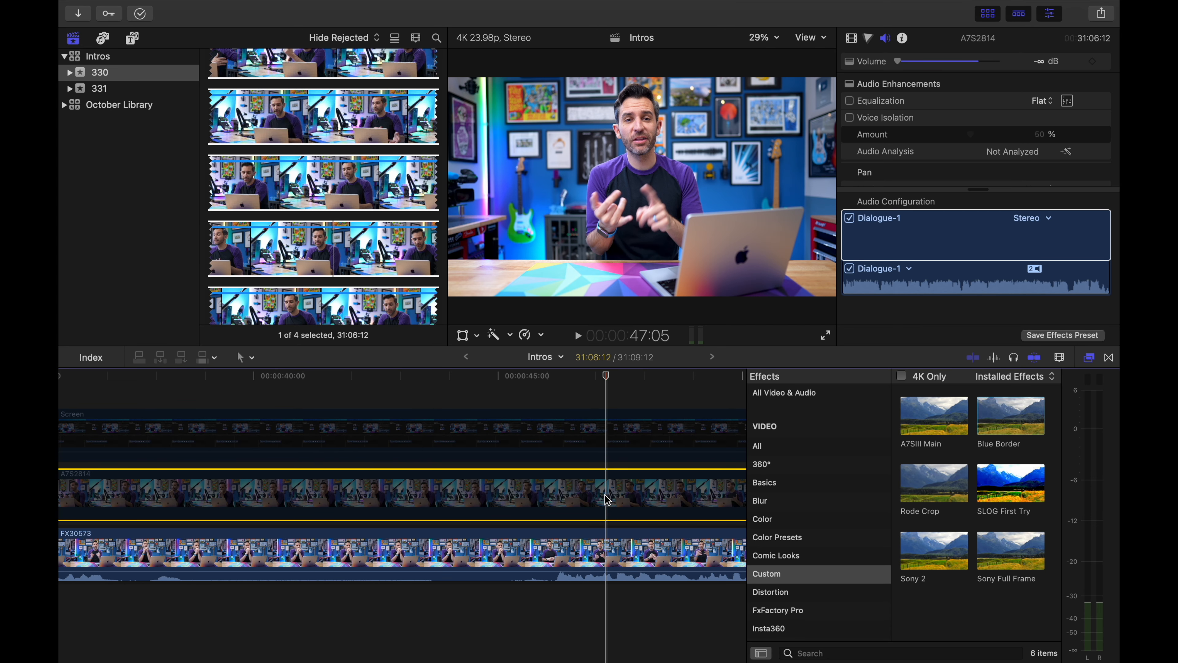
{"action": "key", "text": "v"}
{"action": "key", "text": "v"}
{"action": "key", "text": "v"}
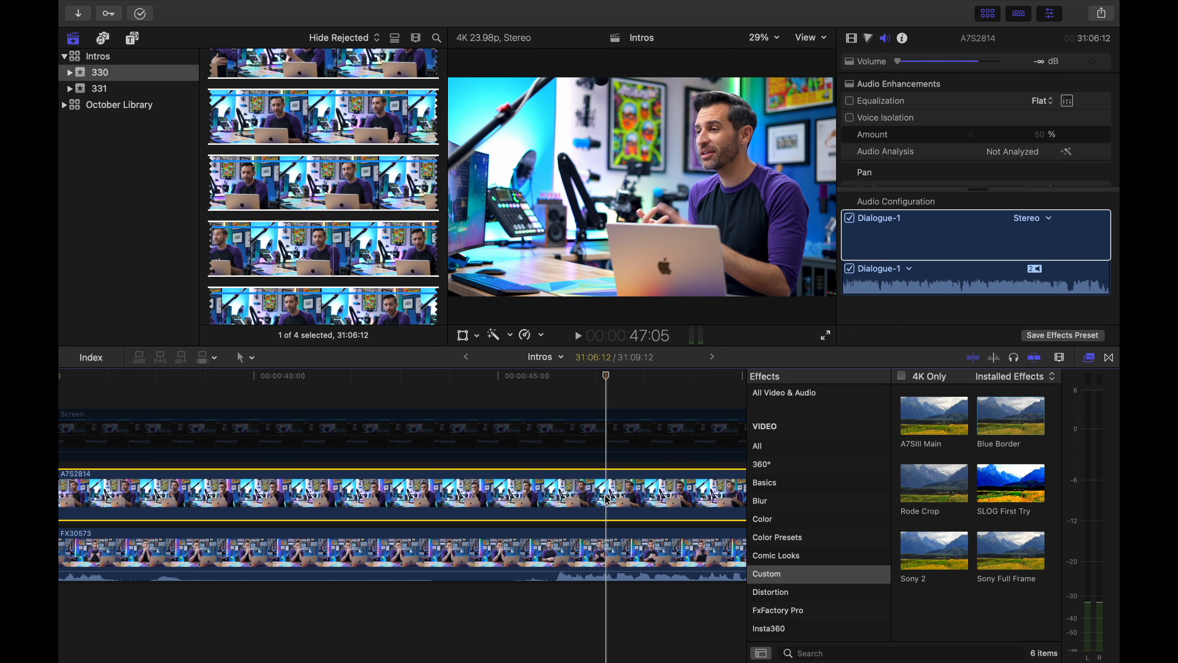
{"action": "key", "text": "v"}
{"action": "key", "text": "v"}
{"action": "key", "text": "v"}
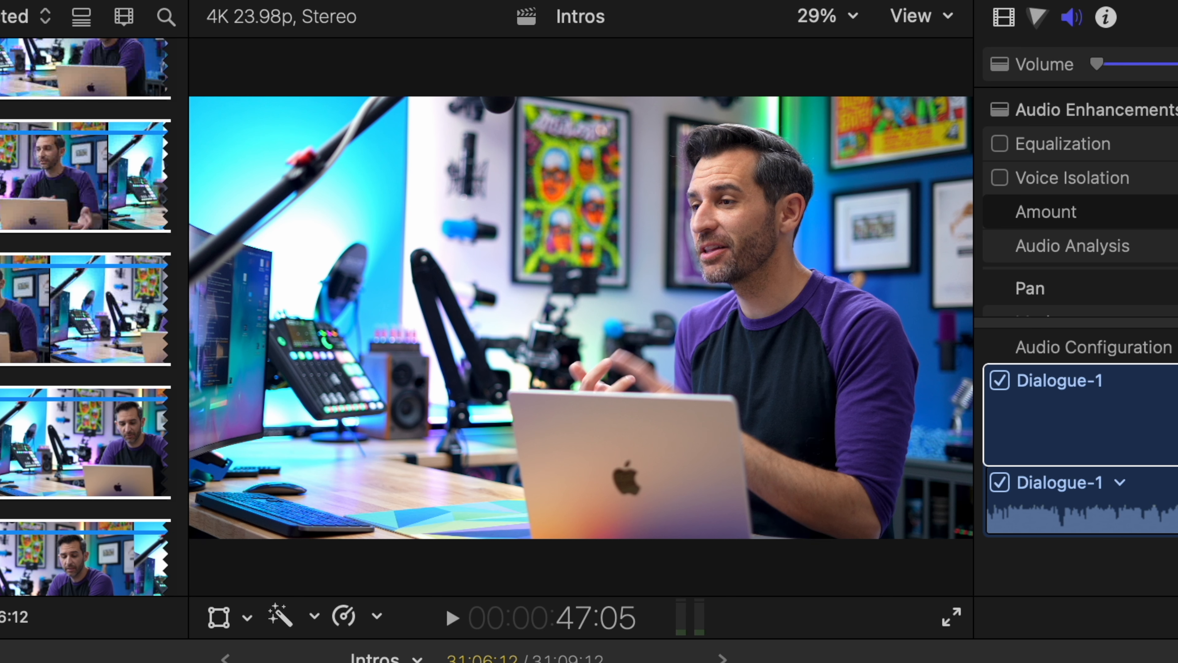
{"action": "key", "text": "v"}
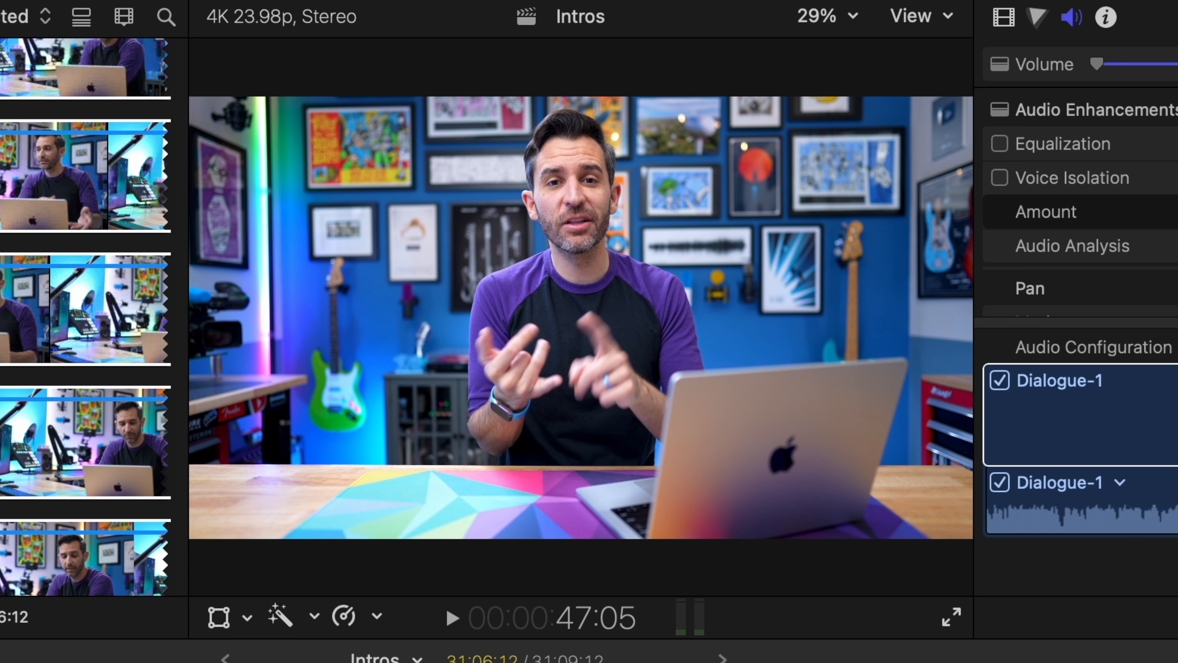
{"action": "key", "text": "v"}
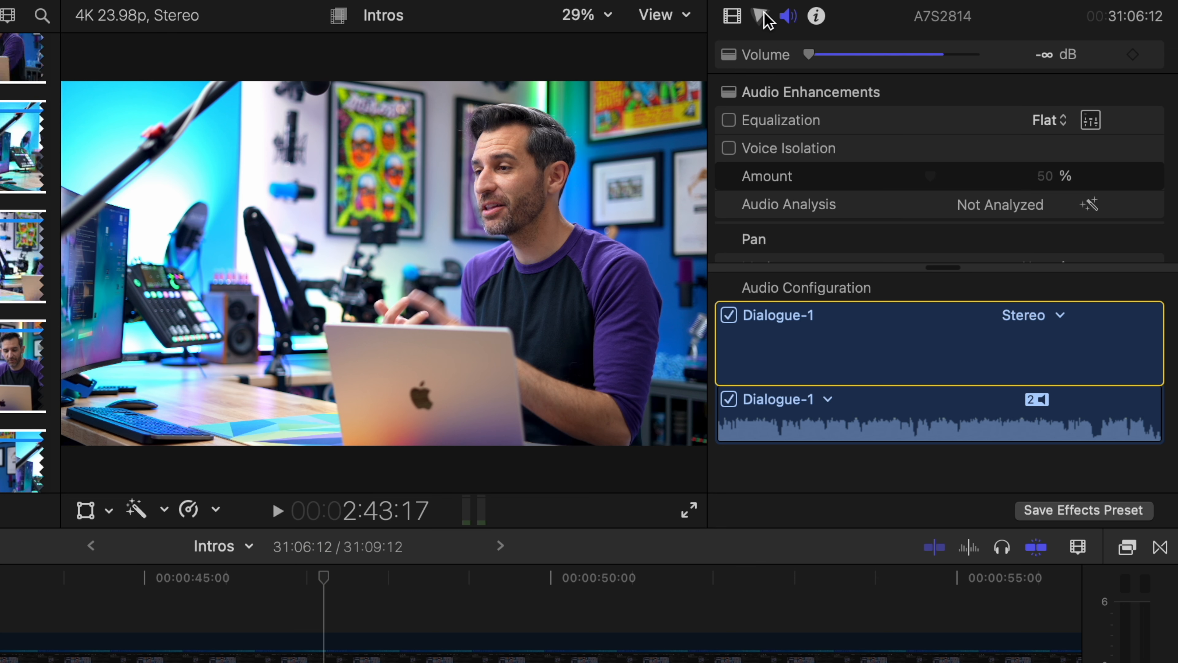
Step: Set the color temperature of the A7S2814 clip to 4600 in Color Wheels 1
{"action": "left_click", "coordinate": [763, 17]}
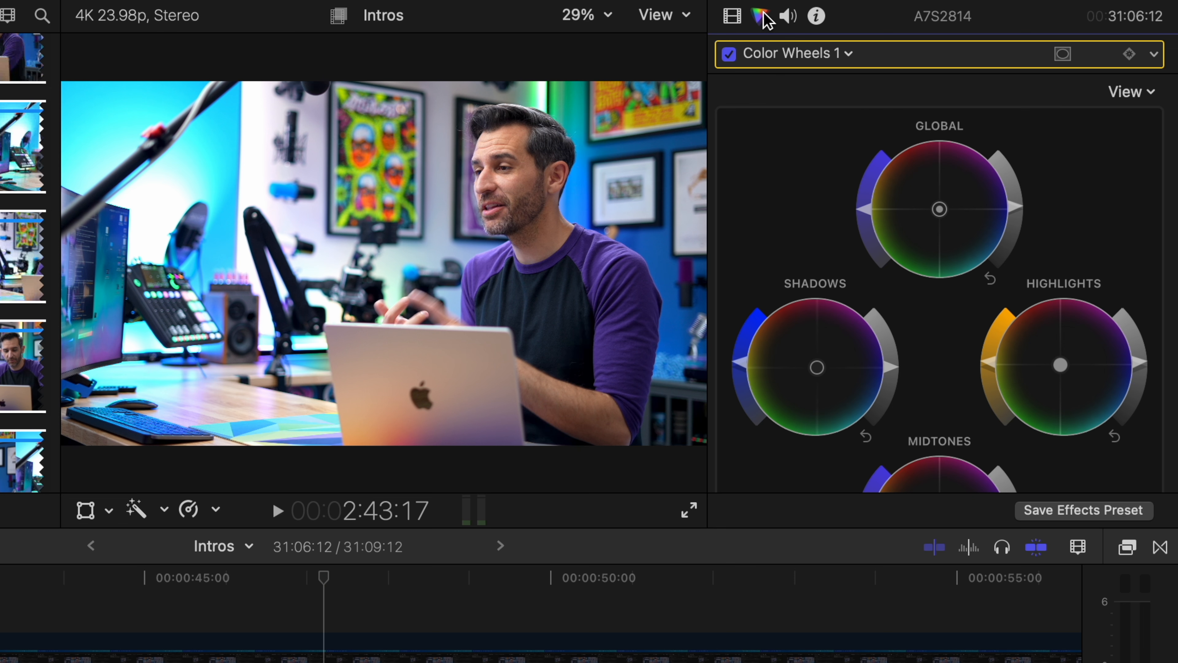
{"action": "scroll", "coordinate": [875, 308], "scroll_direction": "down", "scroll_amount": 5}
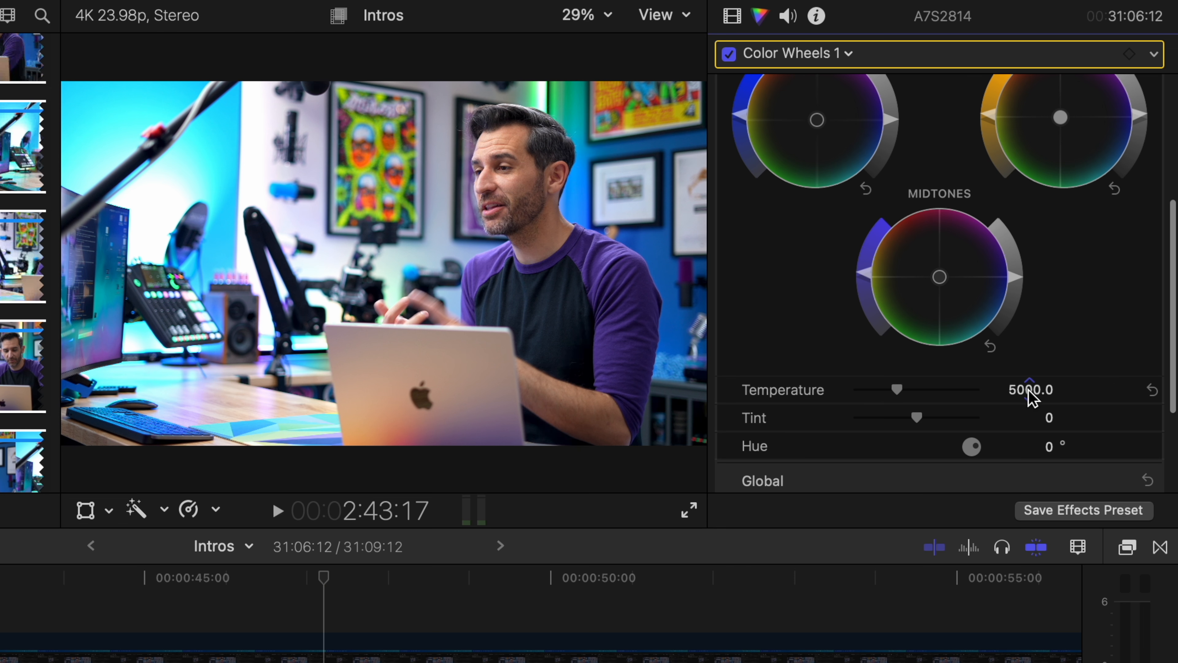
{"action": "left_click", "coordinate": [1028, 391]}
{"action": "type", "text": "4700"}
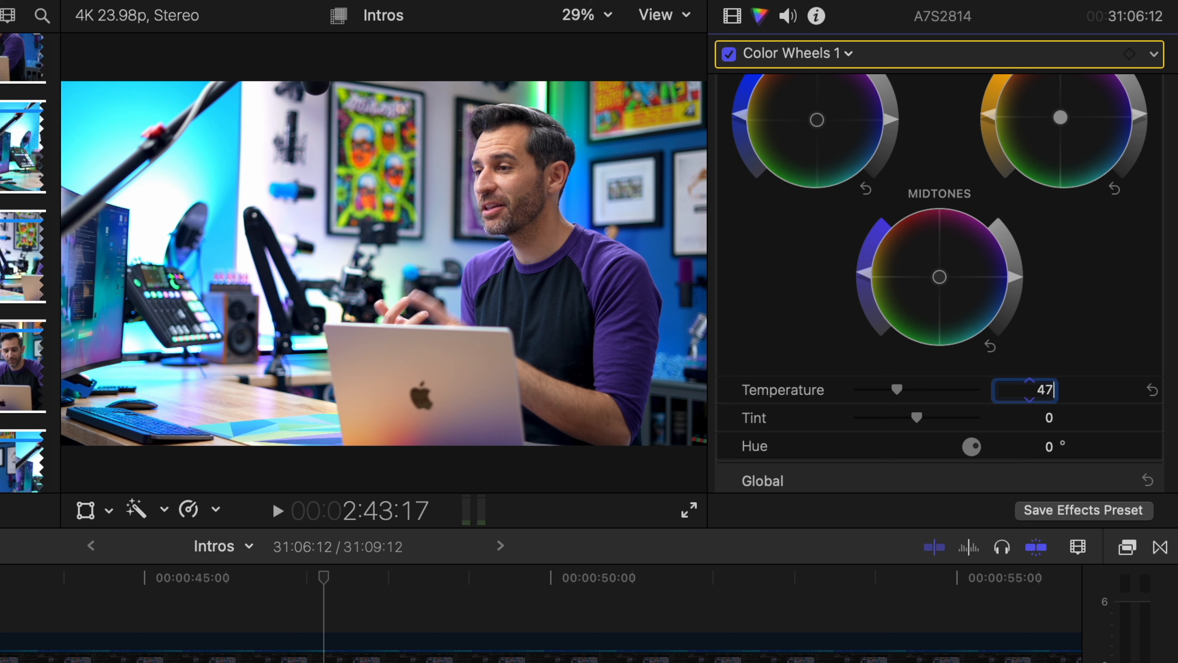
{"action": "key", "text": "BackSpace"}
{"action": "key", "text": "BackSpace"}
{"action": "type", "text": "600"}
{"action": "key", "text": "Return"}
{"action": "left_click", "coordinate": [823, 530]}
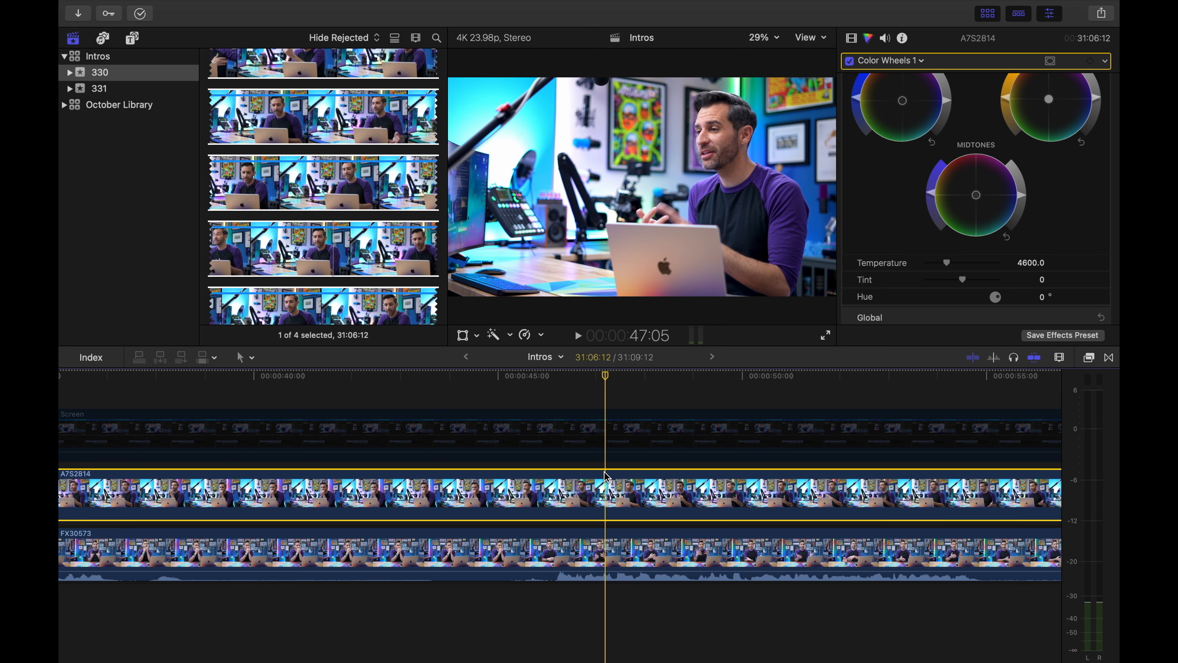
Step: Compare the color of the A7S2814 and FX30573 clips by toggling the upper clip and viewing both clips' color wheels
{"action": "key", "text": "v"}
{"action": "left_click", "coordinate": [607, 535]}
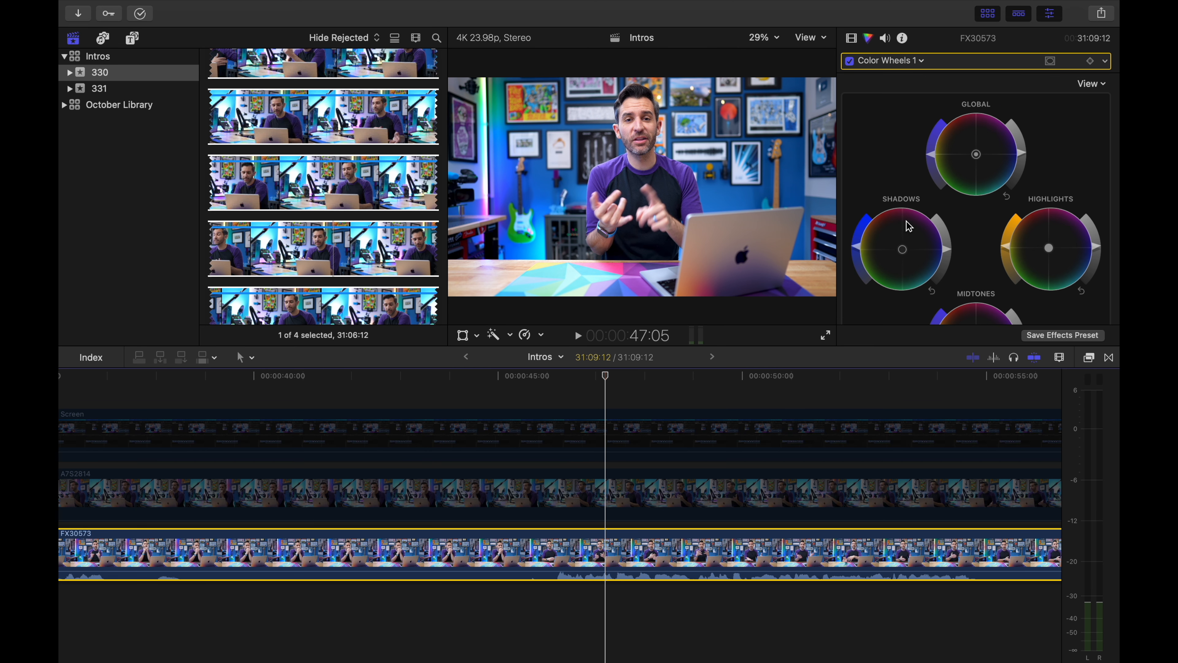
{"action": "scroll", "coordinate": [1036, 251], "scroll_direction": "down", "scroll_amount": 3}
{"action": "left_click", "coordinate": [1095, 166]}
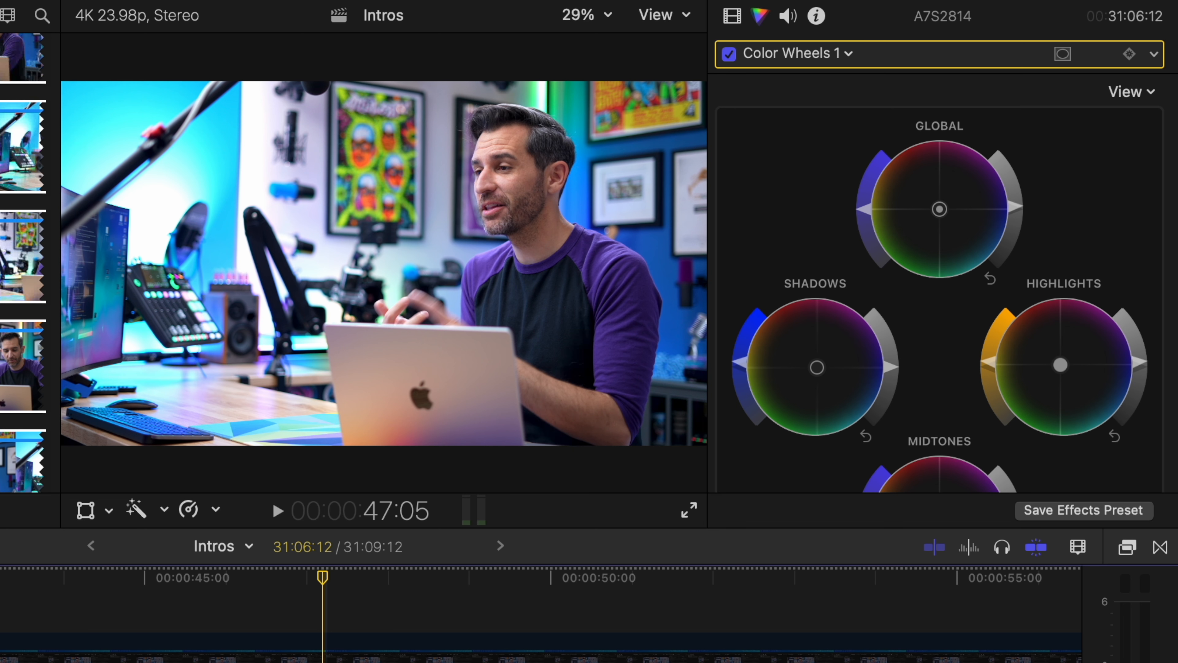
{"action": "key", "text": "v"}
{"action": "key", "text": "v"}
{"action": "key", "text": "v"}
{"action": "key", "text": "v"}
Step: Adjust the midtones brightness of the A7S2814 clip slightly in Color Wheels 1
{"action": "scroll", "coordinate": [981, 390], "scroll_direction": "down", "scroll_amount": 4}
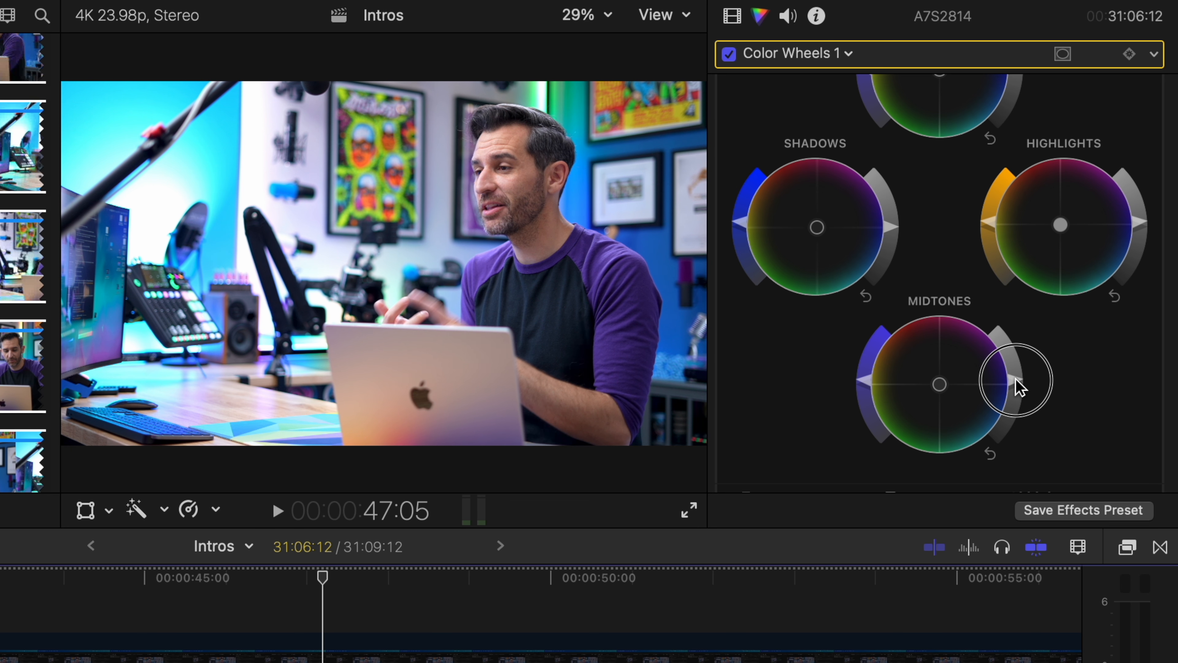
{"action": "left_click", "coordinate": [1017, 389]}
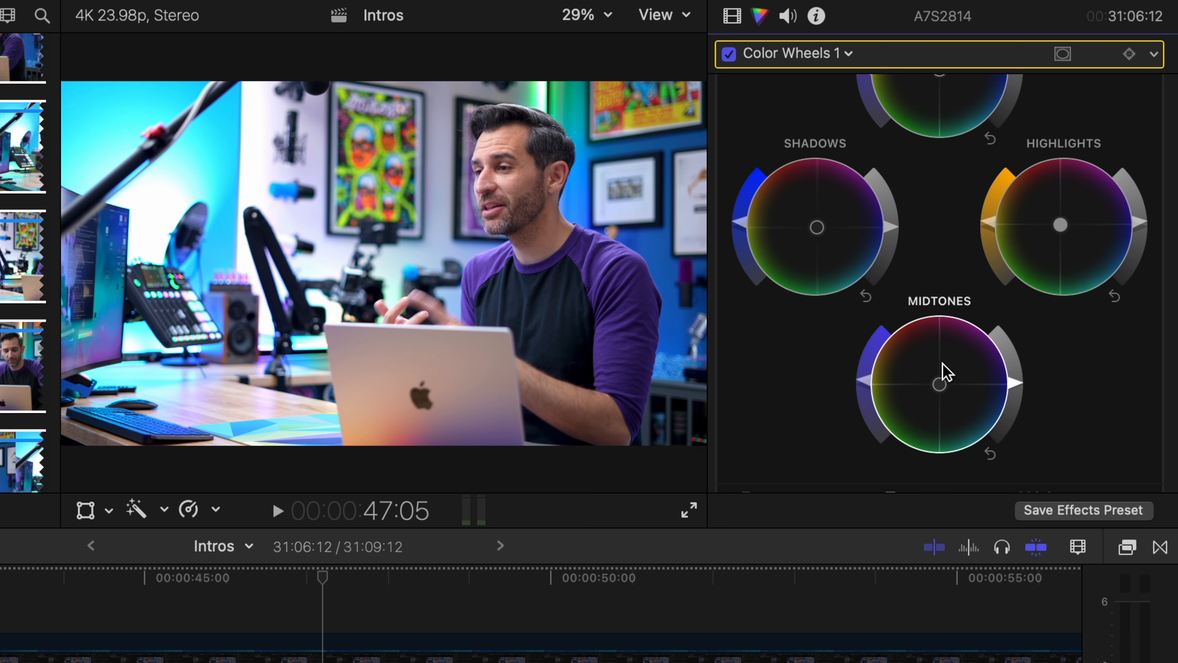
{"action": "scroll", "coordinate": [786, 206], "scroll_direction": "up", "scroll_amount": 3}
{"action": "scroll", "coordinate": [914, 232], "scroll_direction": "down", "scroll_amount": 5}
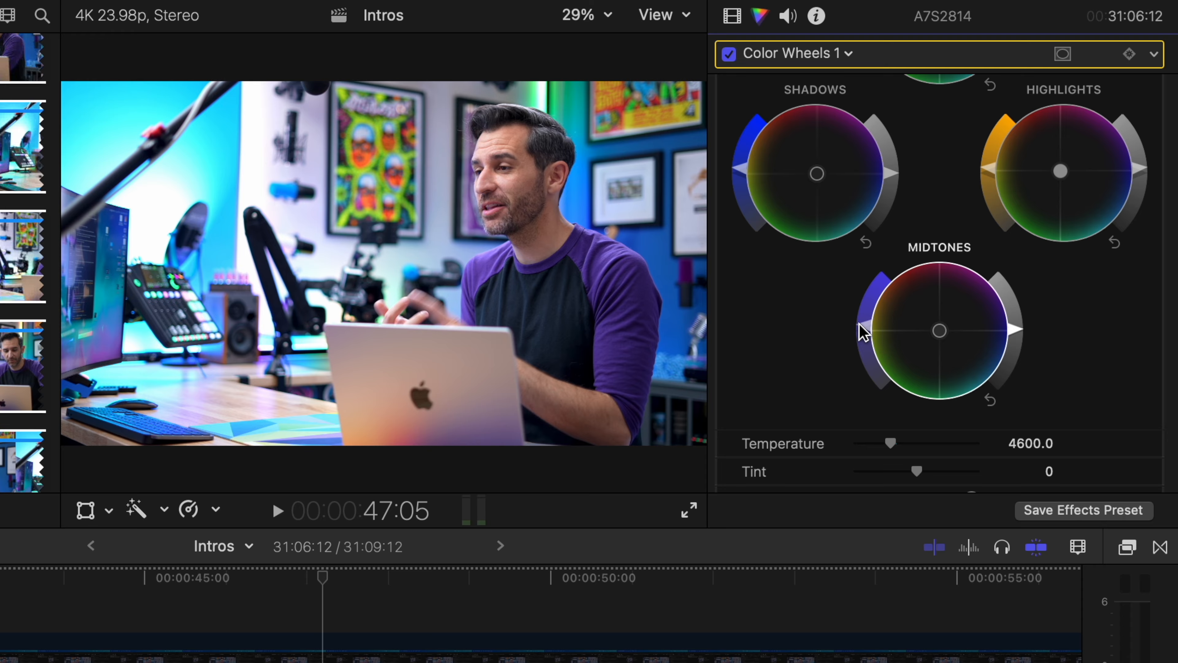
{"action": "left_click", "coordinate": [537, 543]}
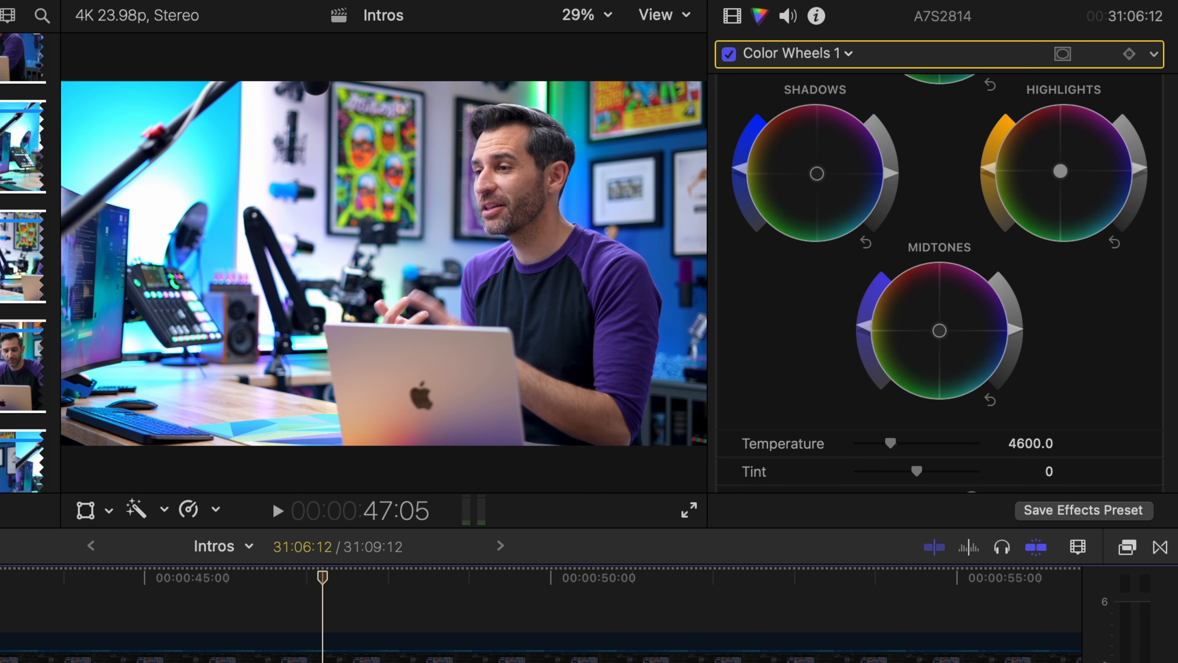
Step: Compare the color of the two camera angles at 47:05 and 47:17 by repeatedly disabling and re-enabling the A7S2814 clip
{"action": "key", "text": "v"}
{"action": "key", "text": "v"}
{"action": "key", "text": "v"}
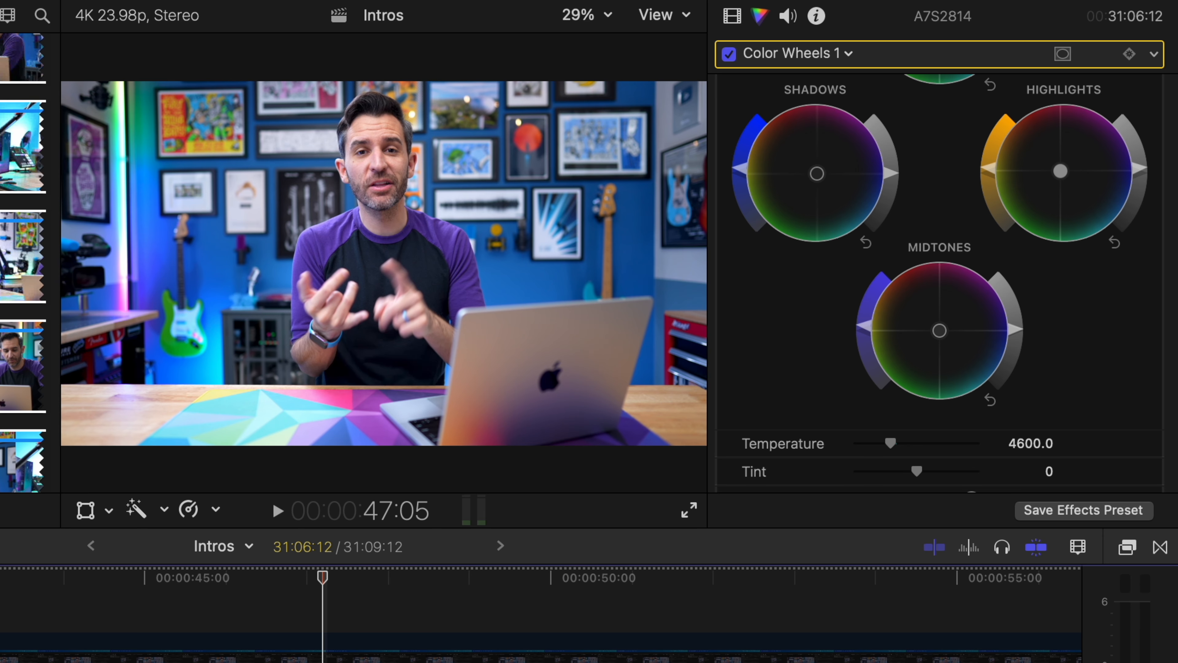
{"action": "key", "text": "v"}
{"action": "key", "text": "v"}
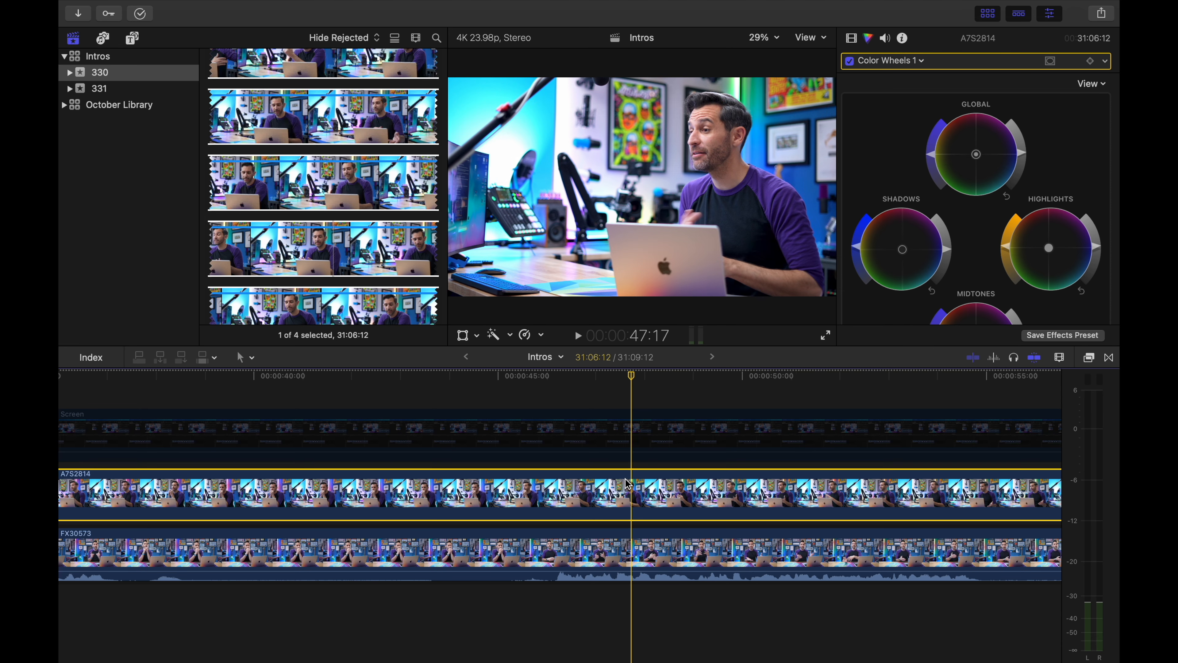
{"action": "key", "text": "v"}
{"action": "key", "text": "v"}
{"action": "key", "text": "v"}
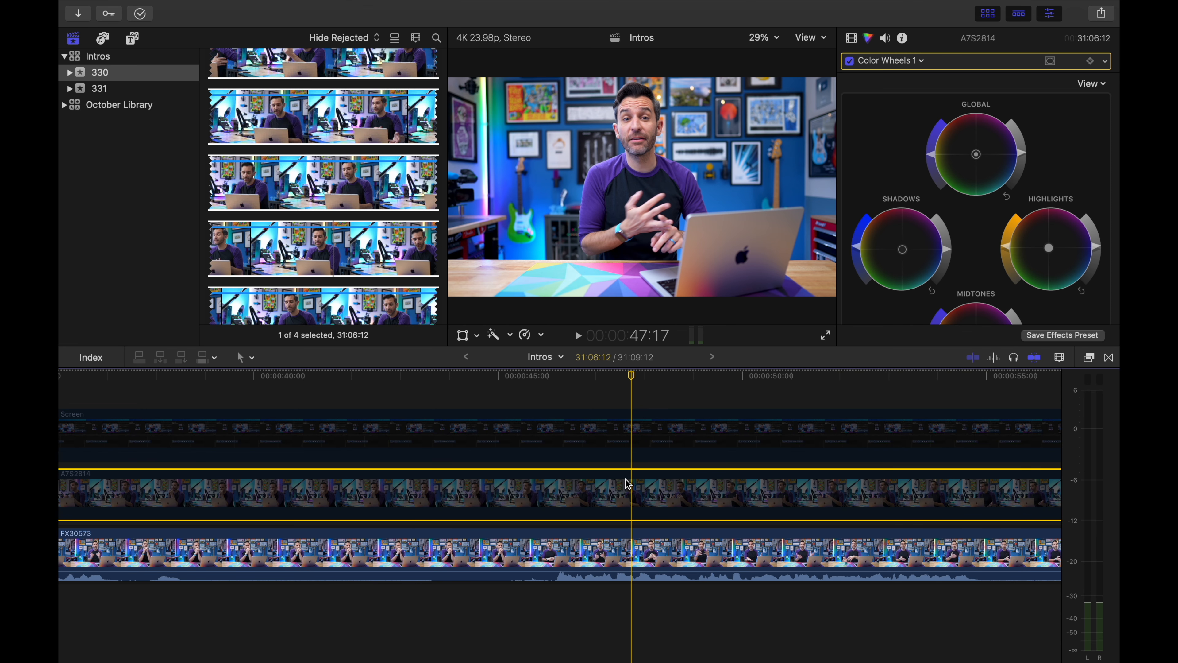
{"action": "key", "text": "v"}
{"action": "key", "text": "v"}
{"action": "key", "text": "v"}
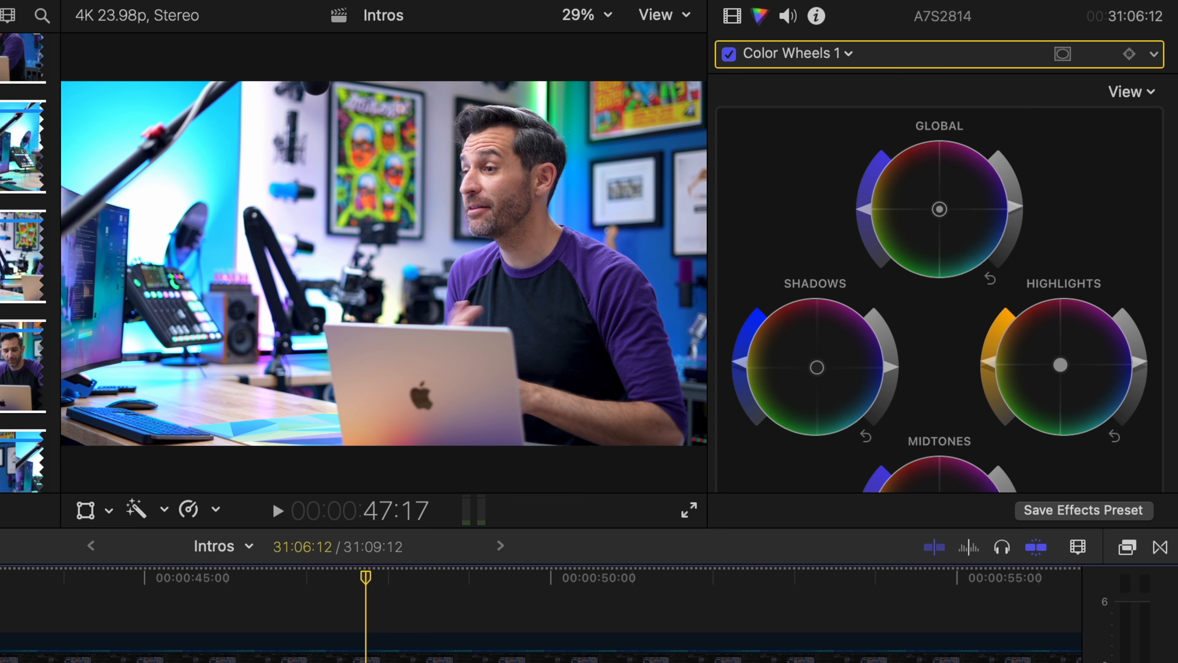
Step: Raise the midtones saturation of the A7S2814 clip slightly in Color Wheels 1 and compare it with the FX30573 angle
{"action": "scroll", "coordinate": [876, 400], "scroll_direction": "down", "scroll_amount": 5}
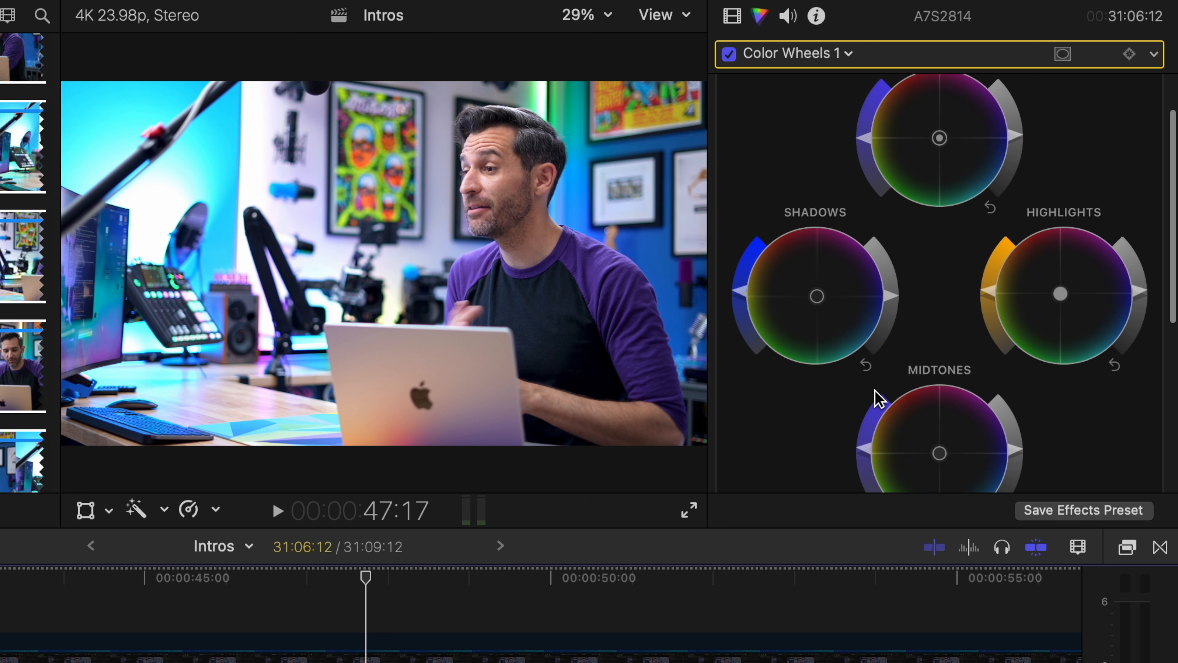
{"action": "left_click", "coordinate": [868, 398]}
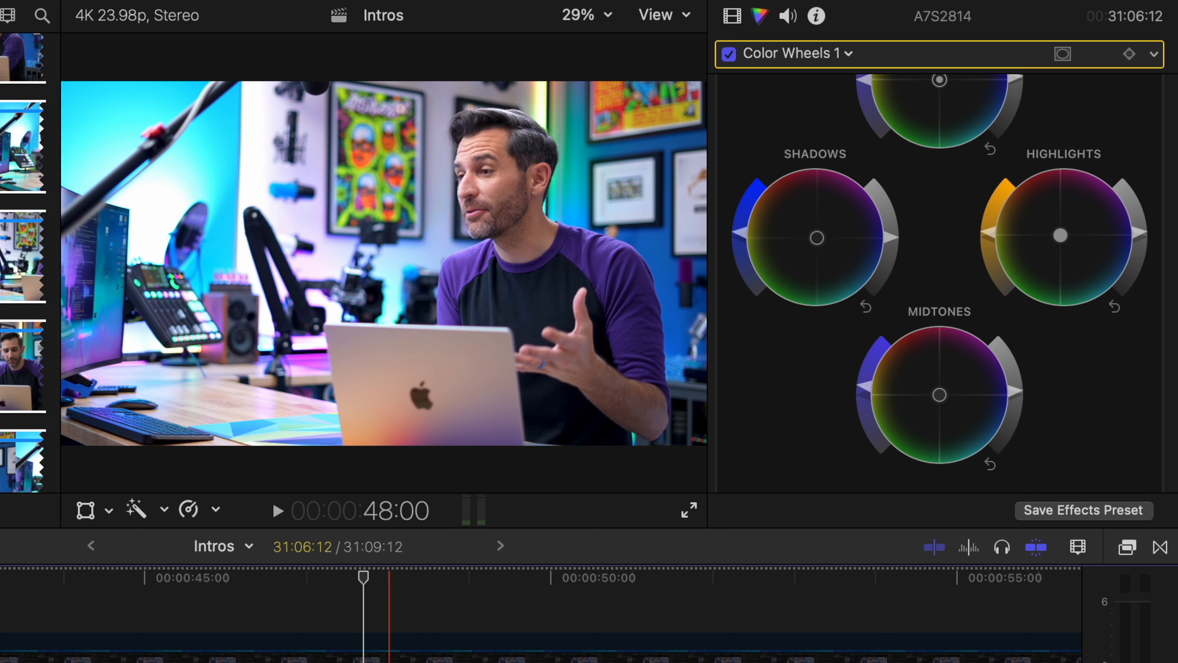
{"action": "key", "text": "v"}
{"action": "key", "text": "v"}
{"action": "key", "text": "v"}
{"action": "key", "text": "v"}
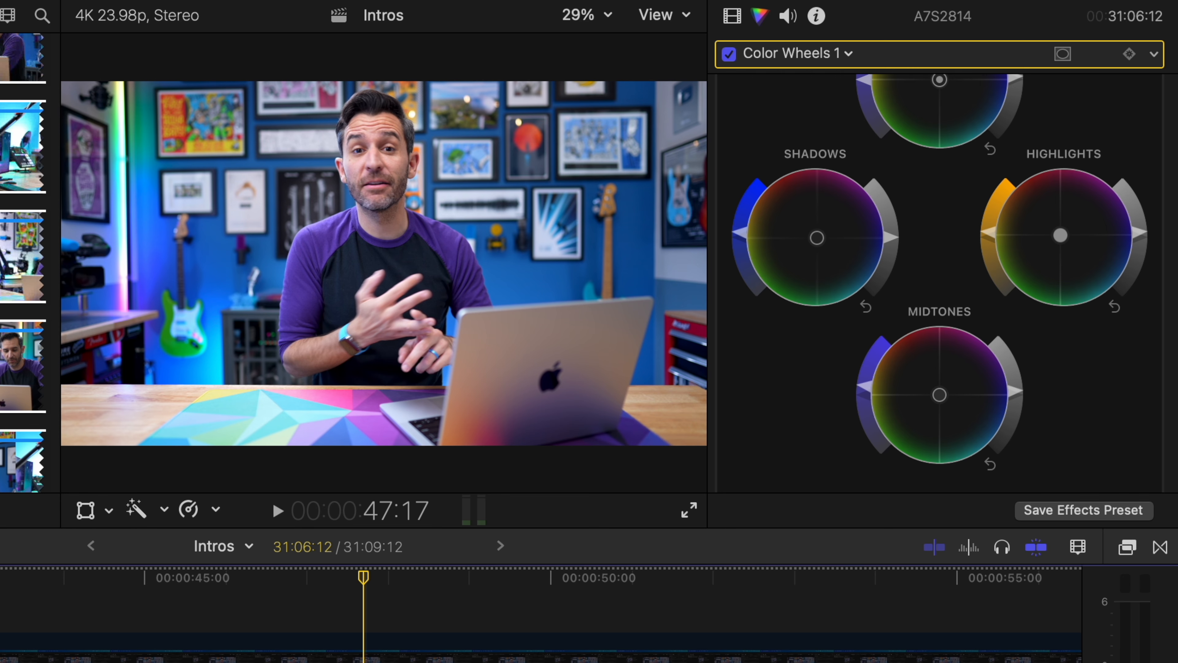
Step: Recheck the color match by toggling the A7S2814 clip and fine-tune its highlights saturation in Color Wheels 1
{"action": "key", "text": "v"}
{"action": "key", "text": "v"}
{"action": "key", "text": "v"}
{"action": "key", "text": "v"}
{"action": "key", "text": "v"}
{"action": "key", "text": "v"}
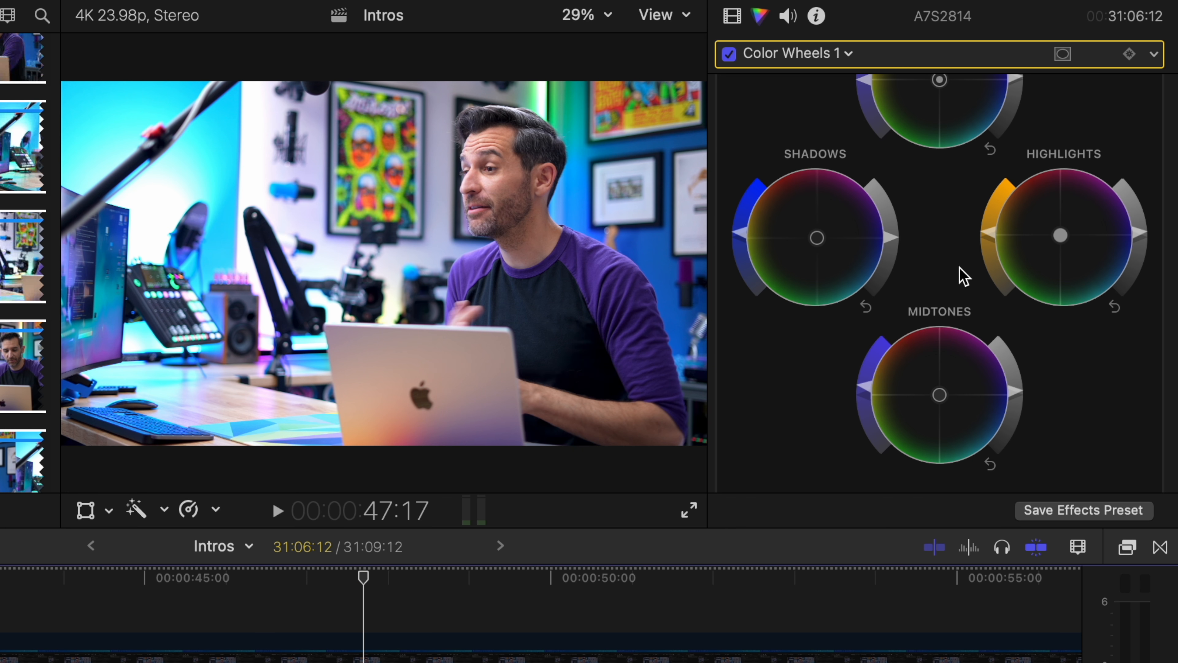
{"action": "left_click", "coordinate": [987, 228]}
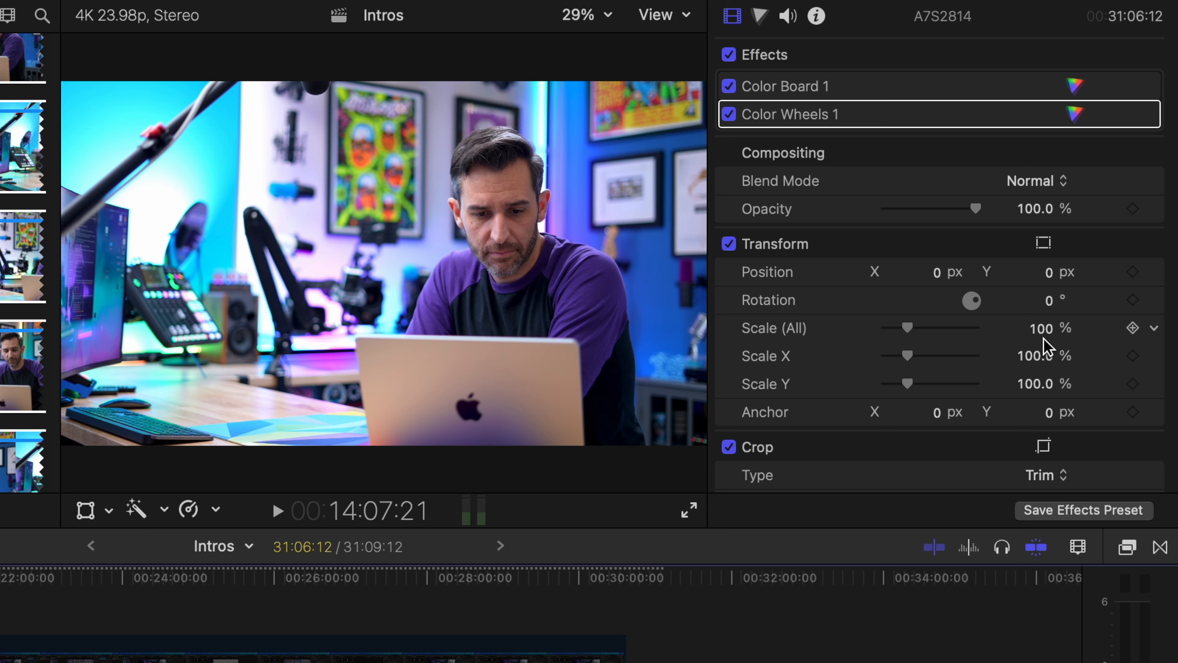
Step: Reframe the A7S2814 clip by setting its overall scale to 112% and its Y position to 70 px
{"action": "left_click", "coordinate": [1044, 330]}
{"action": "left_click_drag", "start_coordinate": [1042, 328], "coordinate": [1042, 323]}
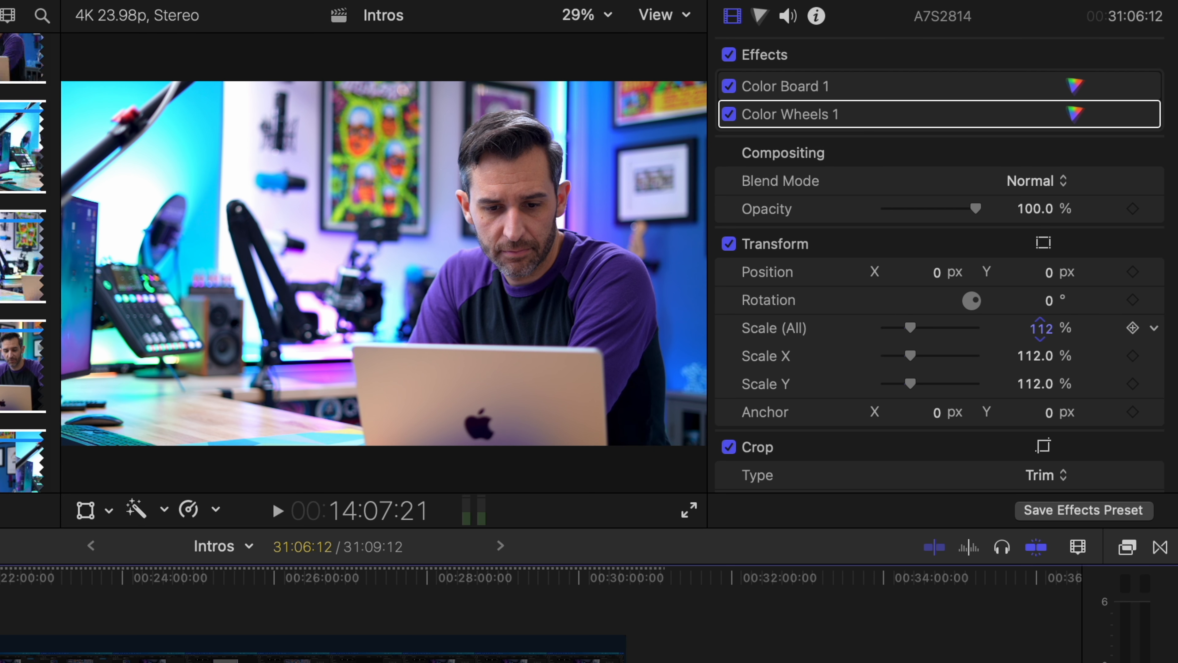
{"action": "left_click_drag", "start_coordinate": [1049, 271], "coordinate": [991, 281]}
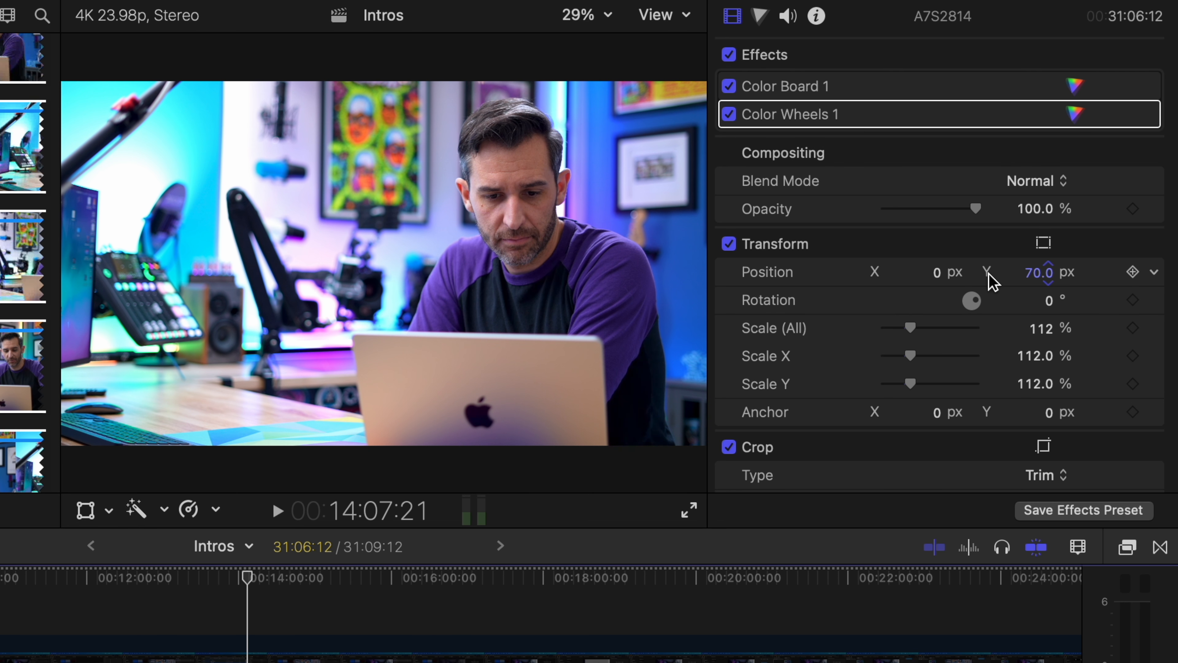